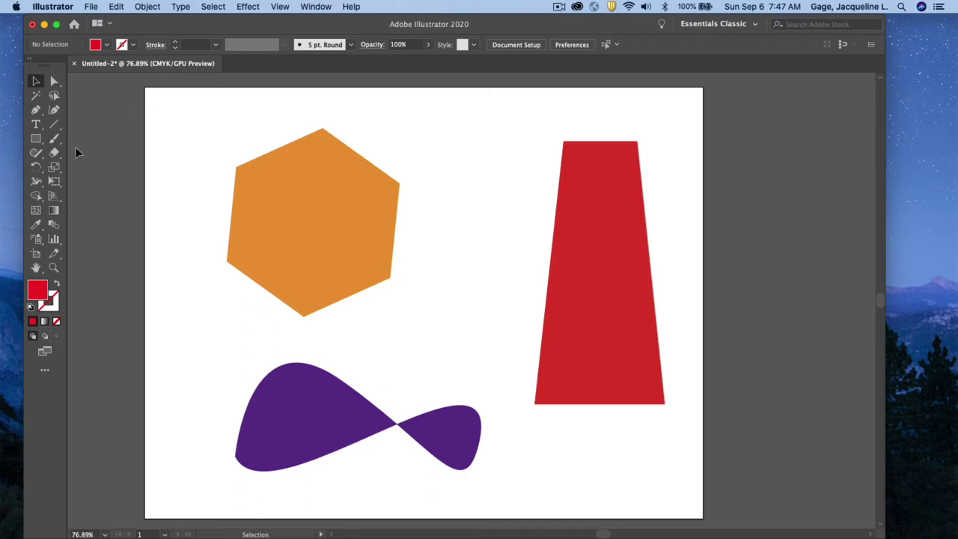
Choose the Eraser Tool from the Eraser/Scissors/Knife flyout.
mouse_move(58, 152)
left_mouse_down()
mouse_move(105, 157)
mouse_move(102, 184)
left_mouse_up()
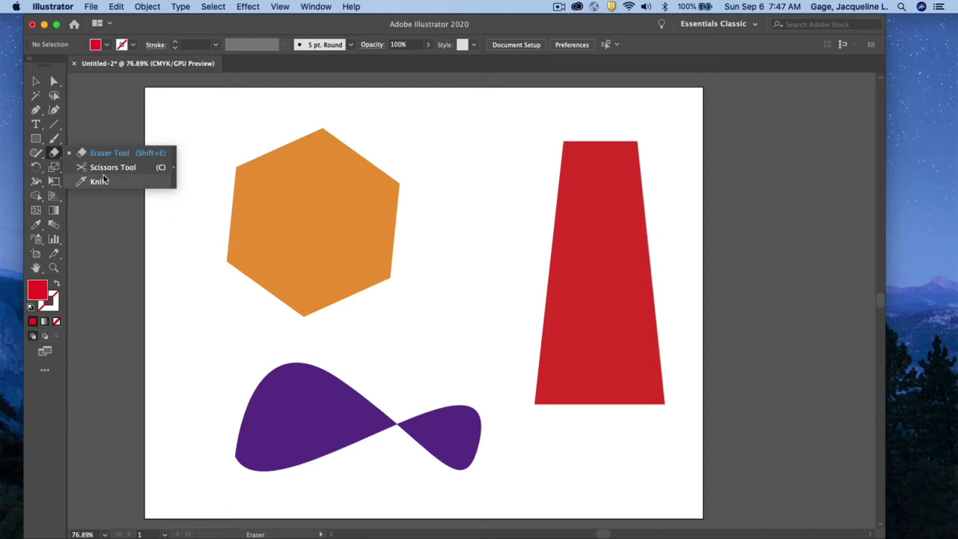
left_click_drag(103, 180, 109, 151)
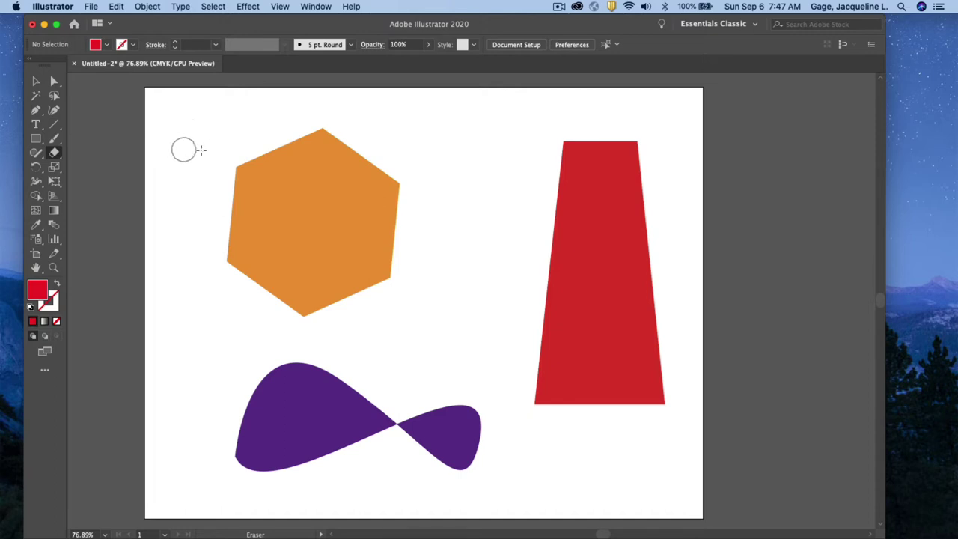
Try other eraser sizes, roundness and angles, then reset and set a 28 pt round brush.
double_click(54, 153)
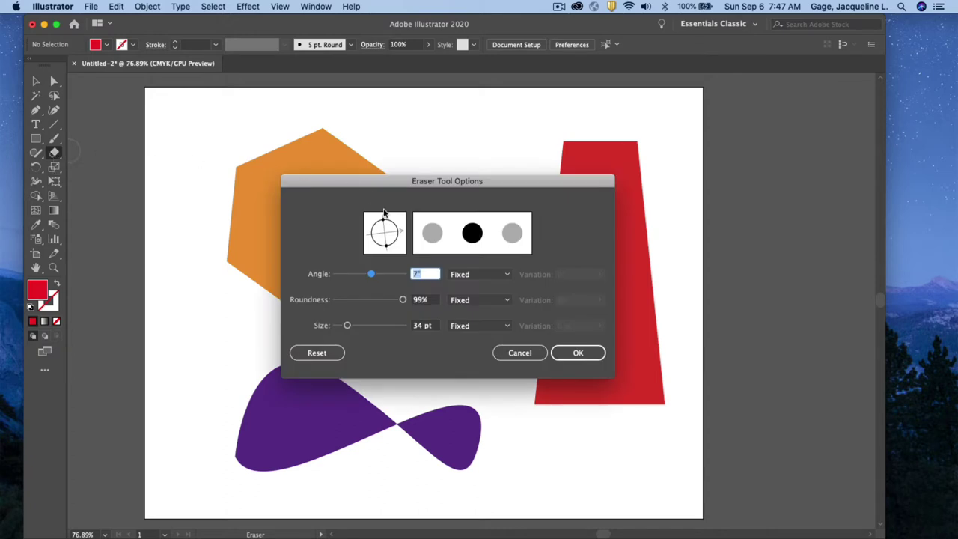
left_click_drag(347, 326, 360, 326)
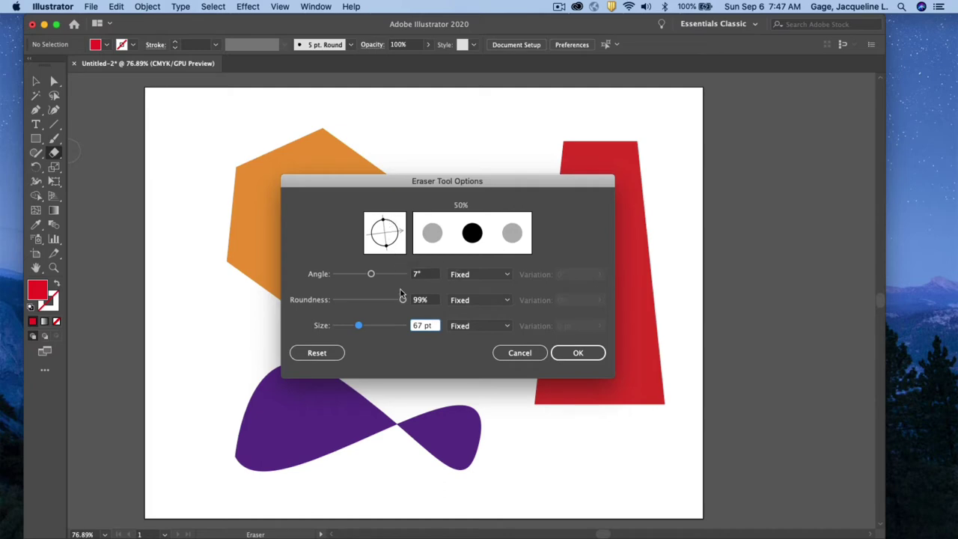
mouse_move(403, 300)
left_mouse_down()
mouse_move(356, 302)
mouse_move(405, 301)
left_mouse_up()
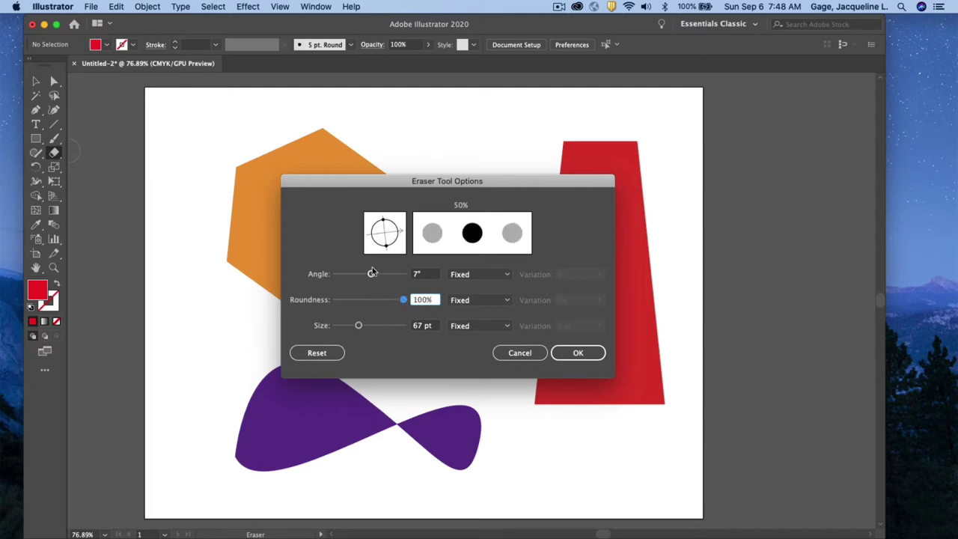
mouse_move(369, 276)
left_mouse_down()
mouse_move(382, 275)
mouse_move(396, 299)
mouse_move(383, 290)
mouse_move(387, 274)
mouse_move(364, 274)
left_mouse_up()
left_click(320, 350)
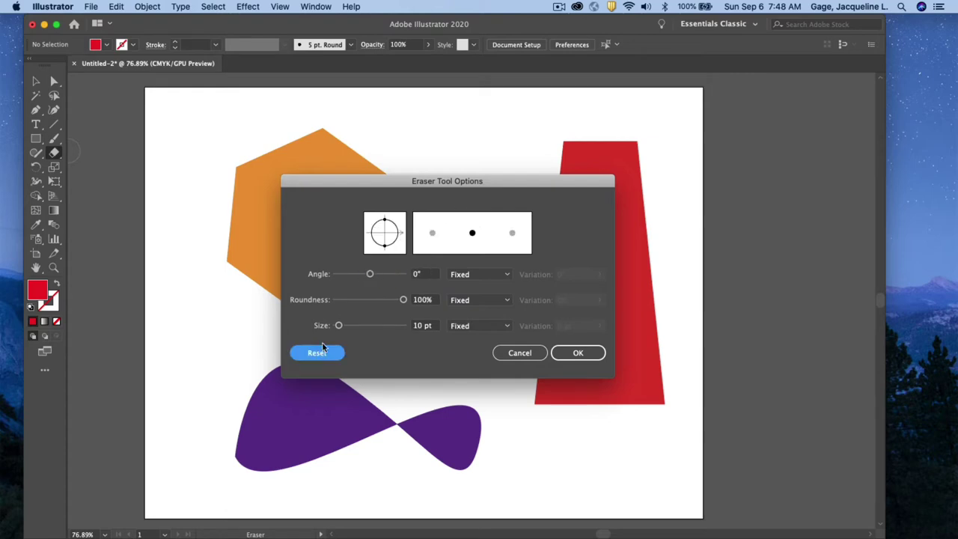
left_click_drag(338, 324, 346, 326)
left_click(579, 353)
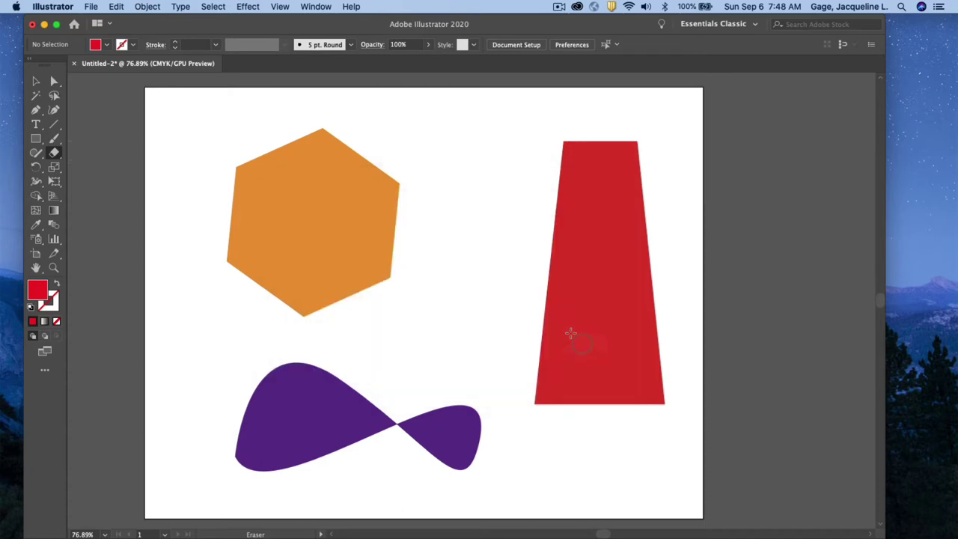
Select the orange hexagon and erase a band across its middle, splitting it in two.
left_click(37, 81)
left_click(327, 239)
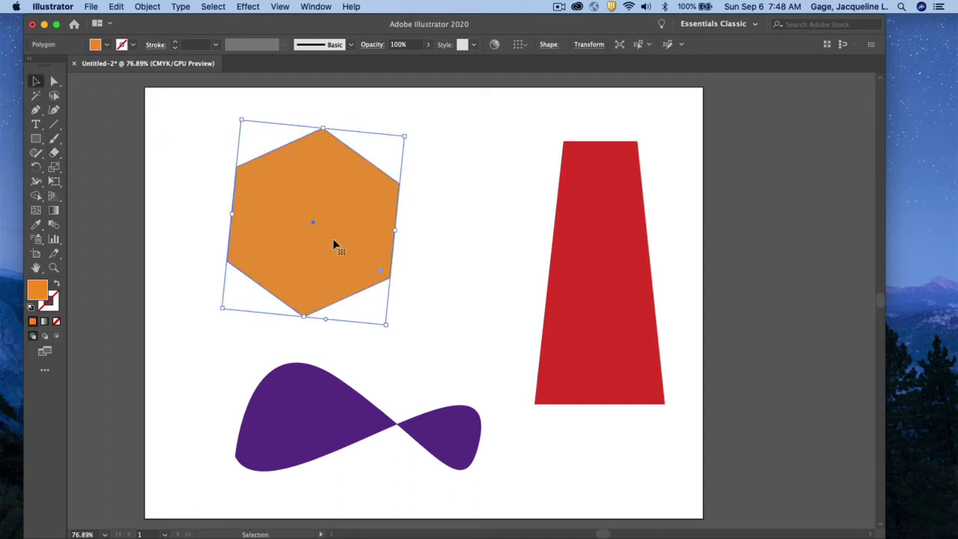
left_click(54, 153)
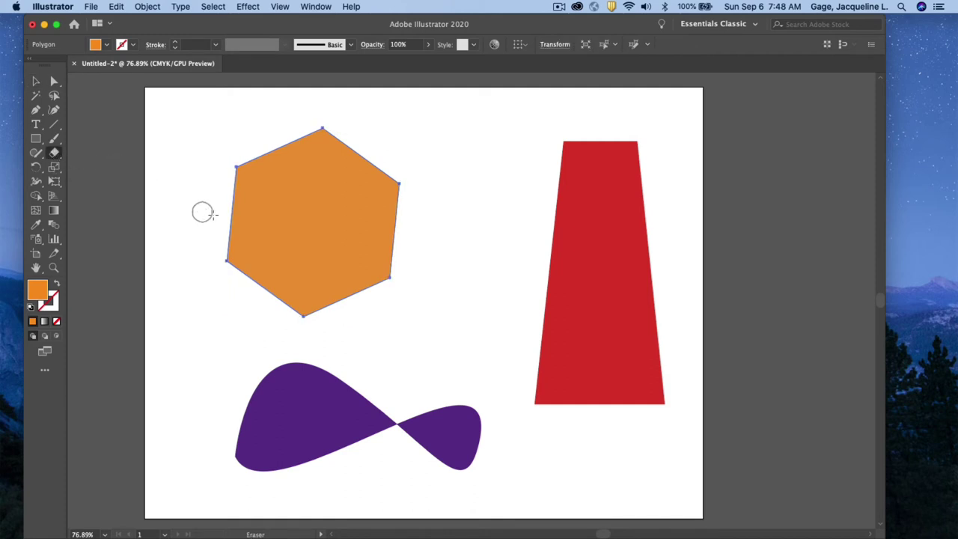
mouse_move(203, 212)
left_mouse_down()
mouse_move(408, 226)
mouse_move(449, 267)
left_mouse_up()
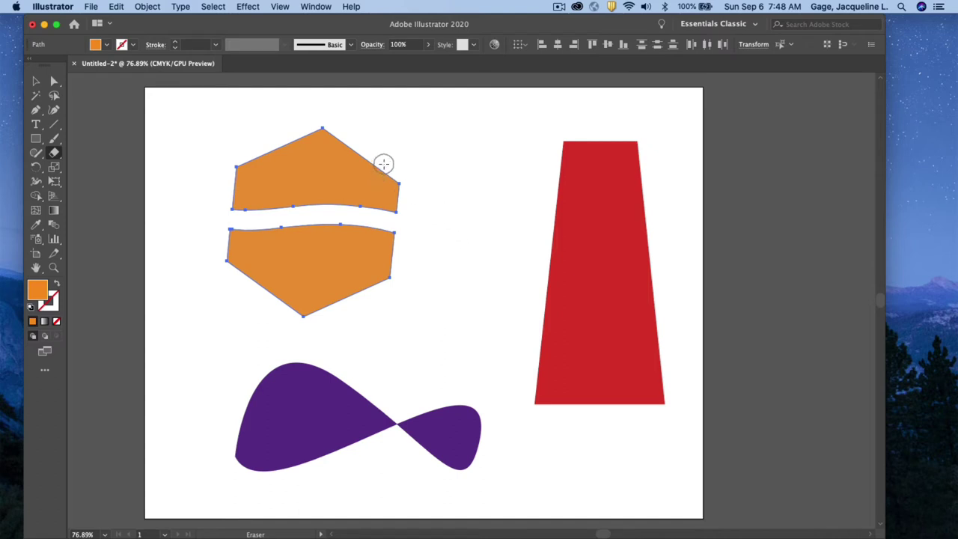
Drag the upper and lower hexagon pieces apart to test the split, then undo both moves.
left_click(36, 81)
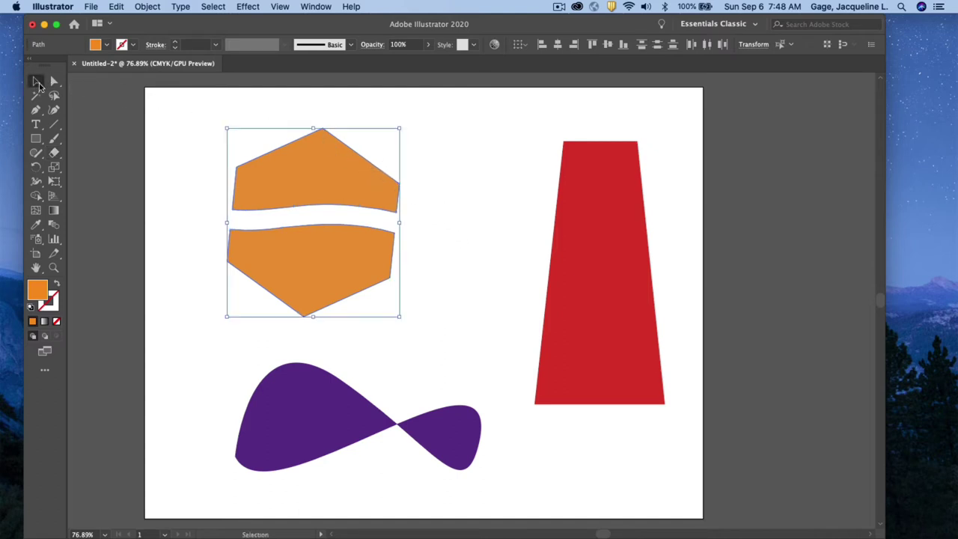
left_click(441, 199)
left_click_drag(370, 192, 373, 162)
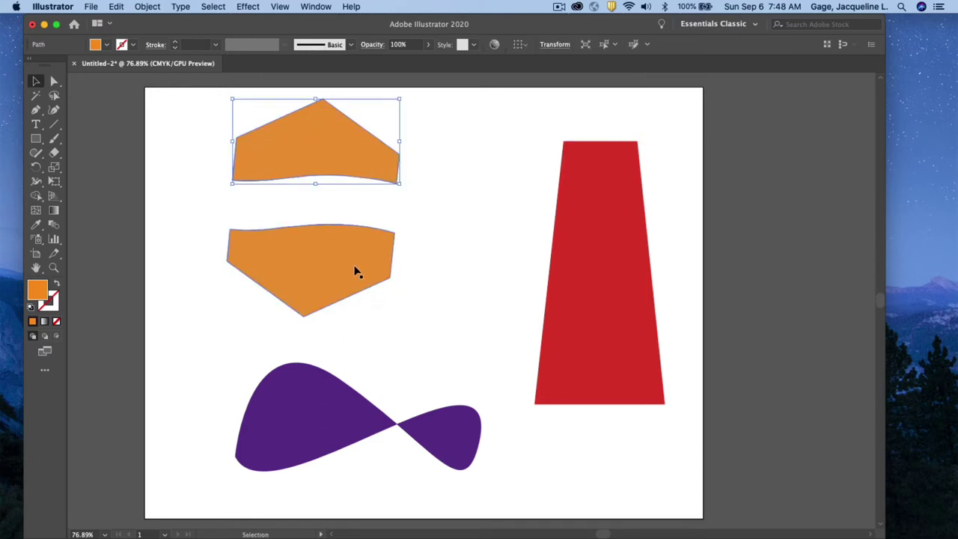
left_click_drag(356, 271, 349, 297)
key("super+z")
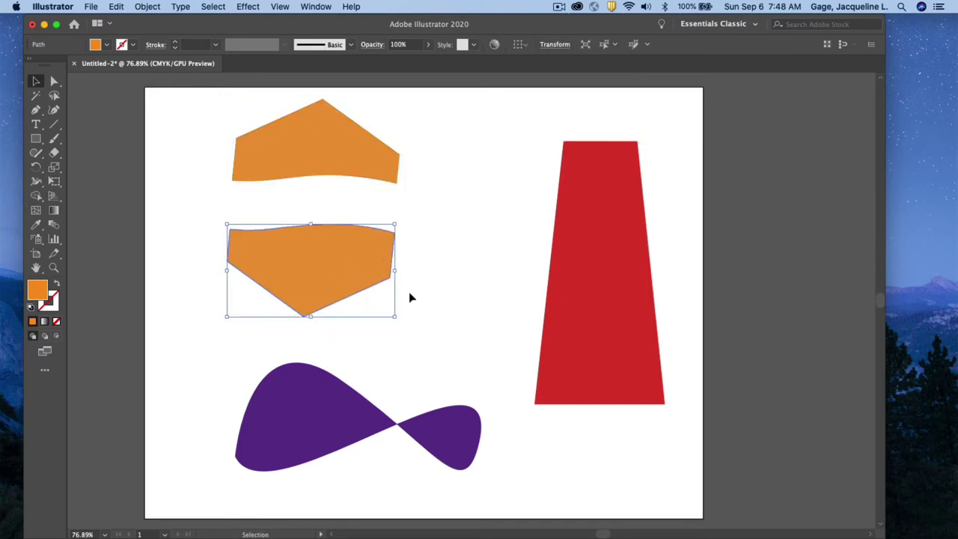
key("super+z")
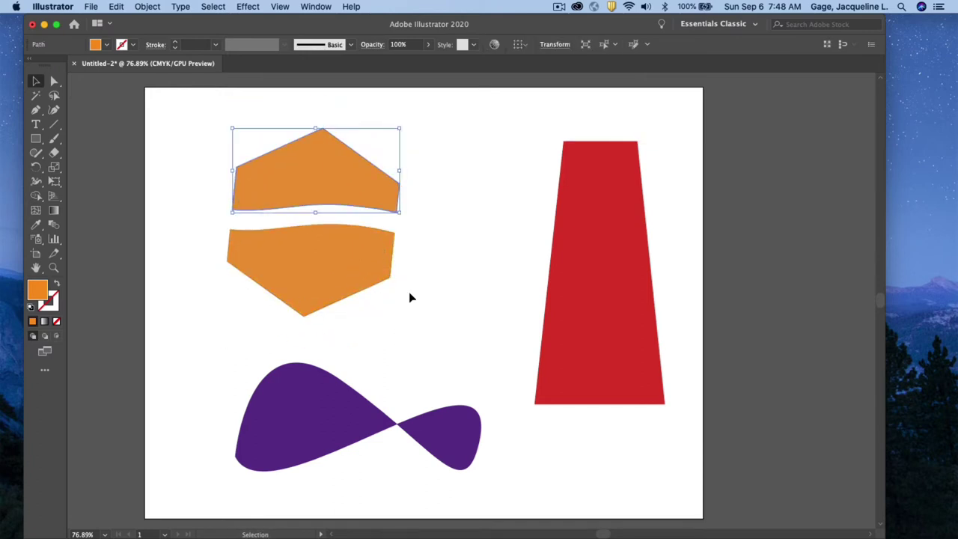
Set the eraser to a 44 pt oval brush with 57% roundness and -23° angle.
double_click(54, 153)
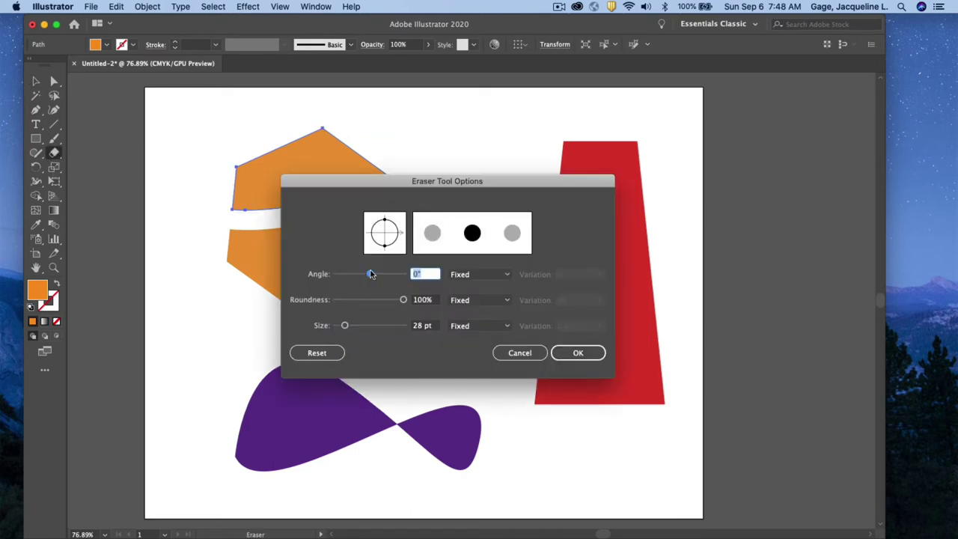
left_click_drag(345, 329, 351, 327)
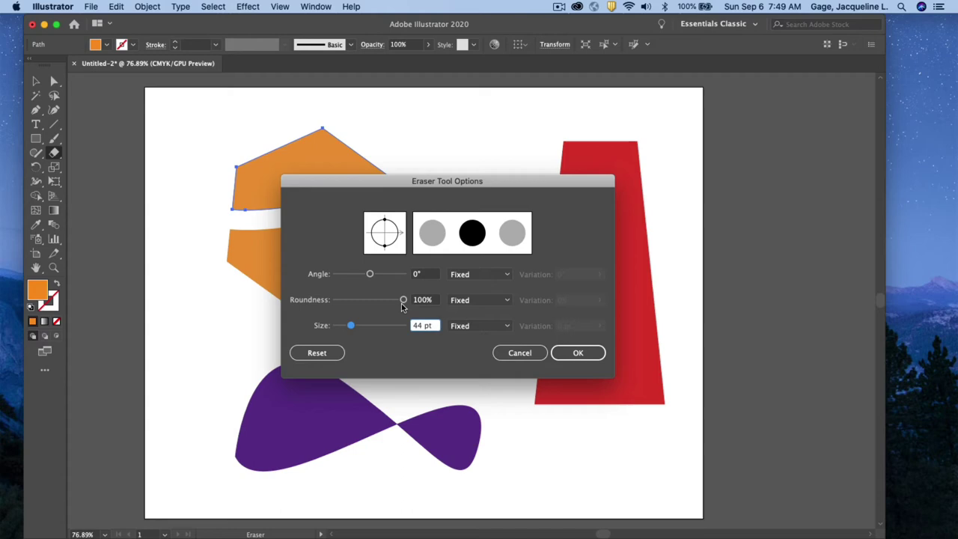
mouse_move(403, 301)
left_mouse_down()
mouse_move(374, 301)
mouse_move(362, 279)
left_mouse_up()
left_click(588, 348)
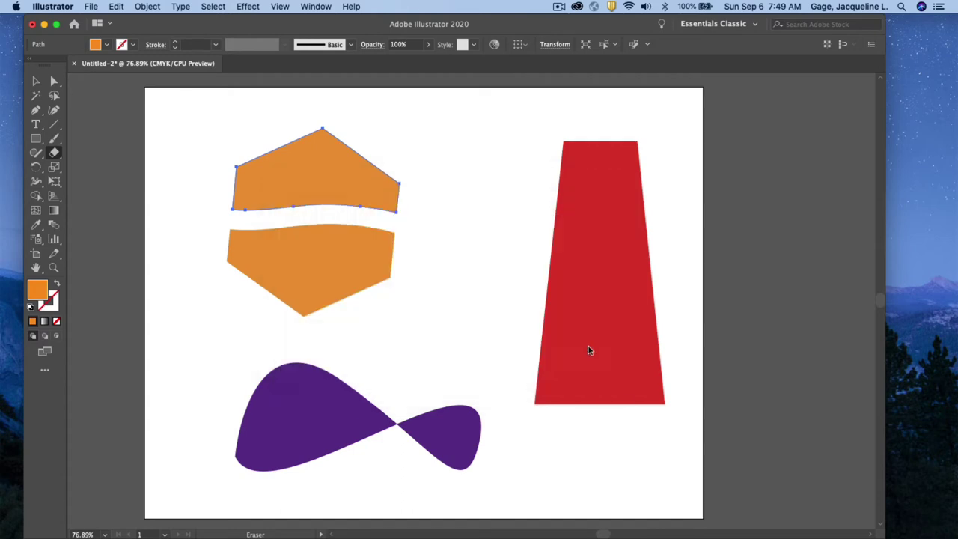
Select the red trapezoid and erase two curved bands through it, making three pieces.
left_click(37, 82)
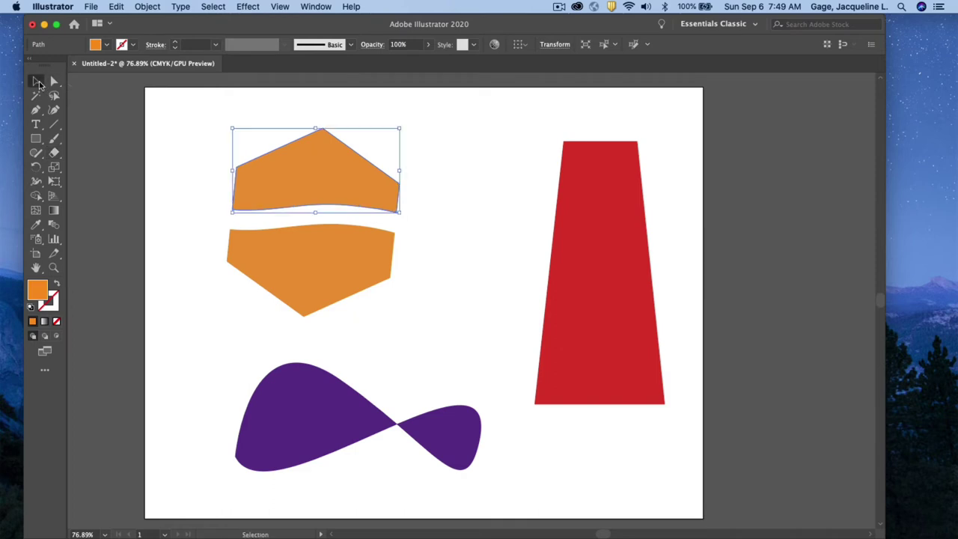
left_click(609, 216)
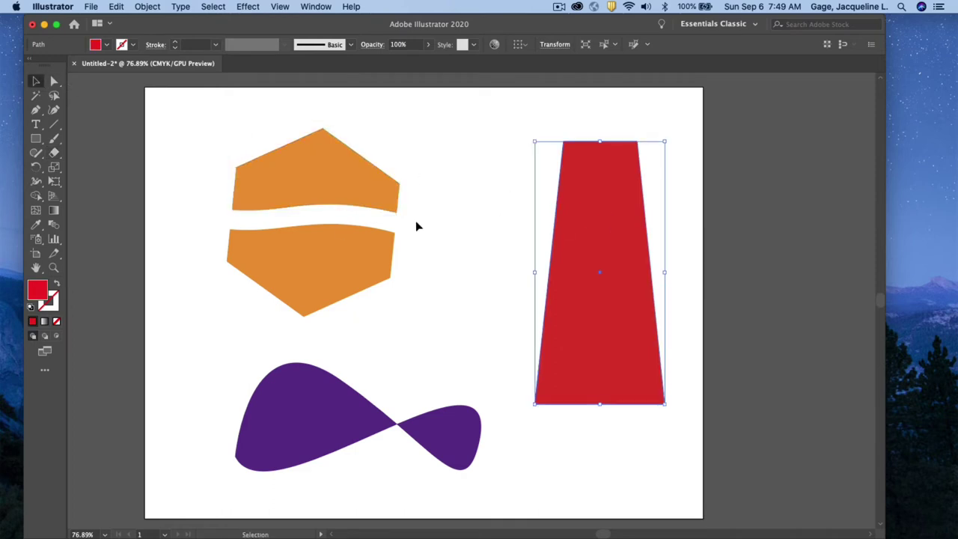
left_click(54, 152)
left_click_drag(511, 289, 648, 240)
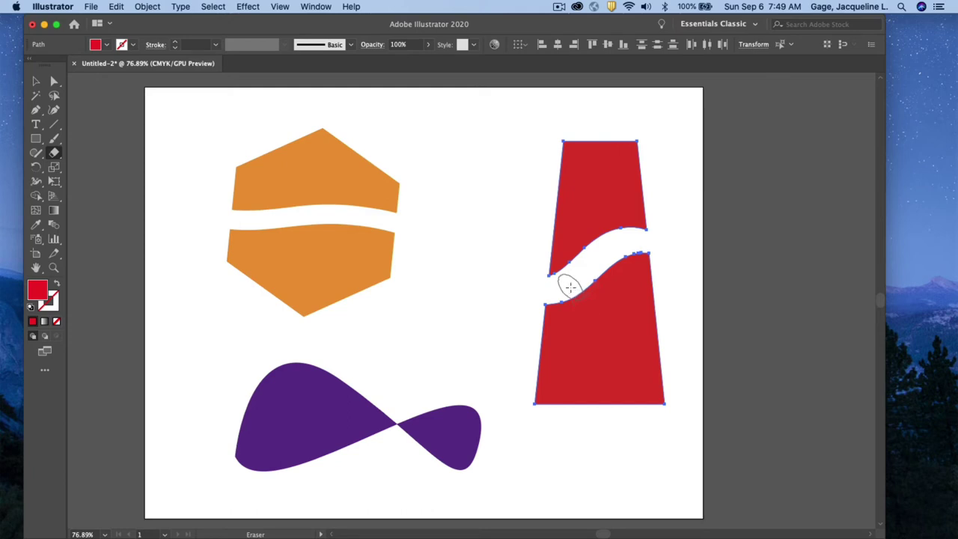
left_click_drag(528, 338, 601, 427)
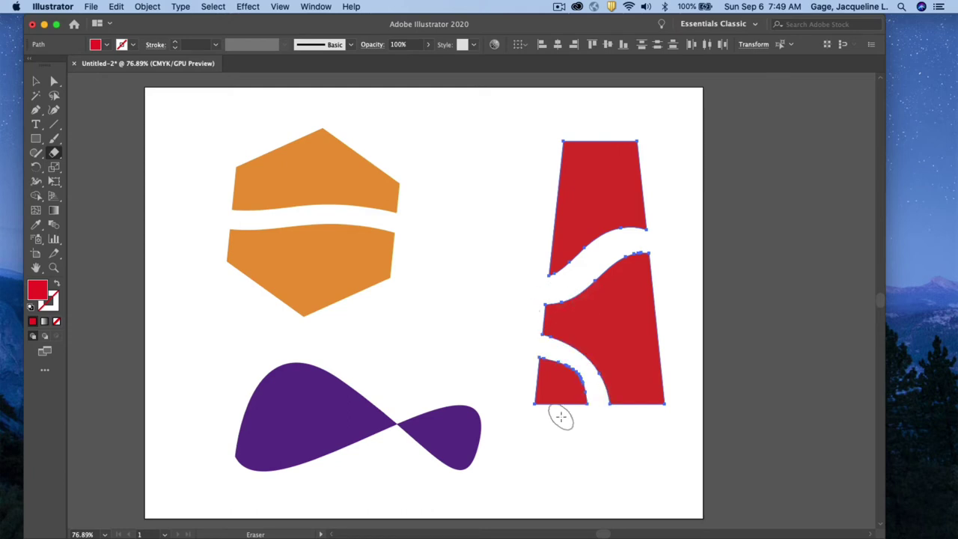
Nudge the top and middle red pieces upward, then select the bottom piece and purple shape.
key("v")
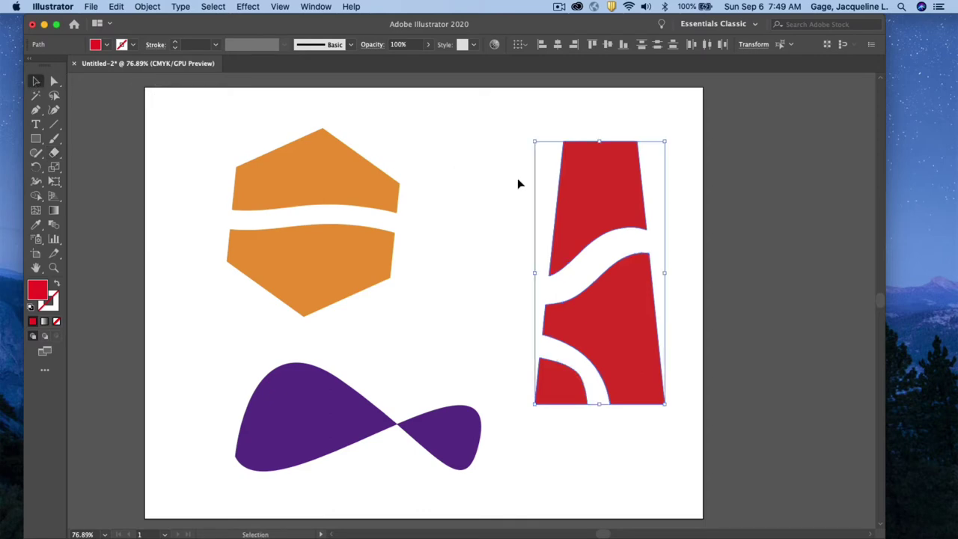
left_click(691, 197)
left_click_drag(639, 182, 639, 174)
left_click_drag(630, 284, 628, 275)
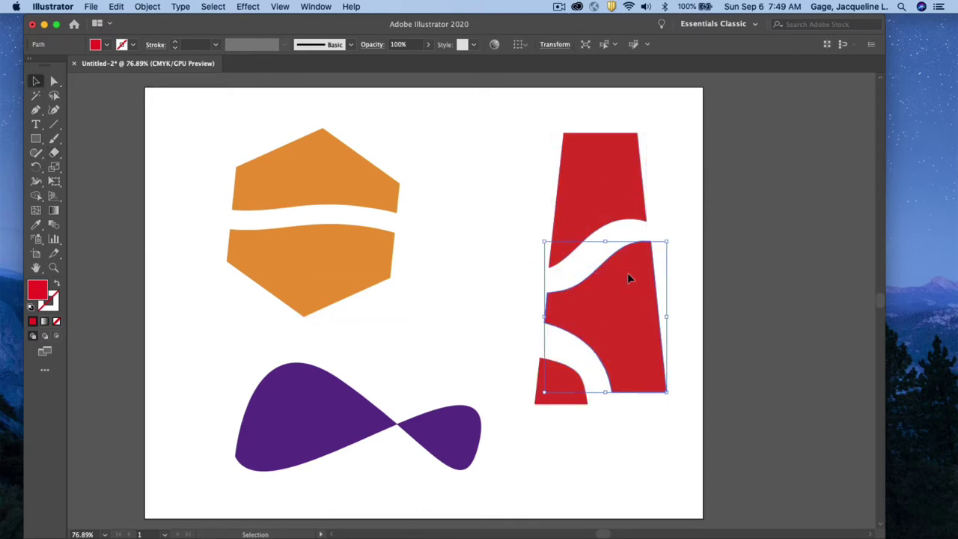
left_click(539, 390)
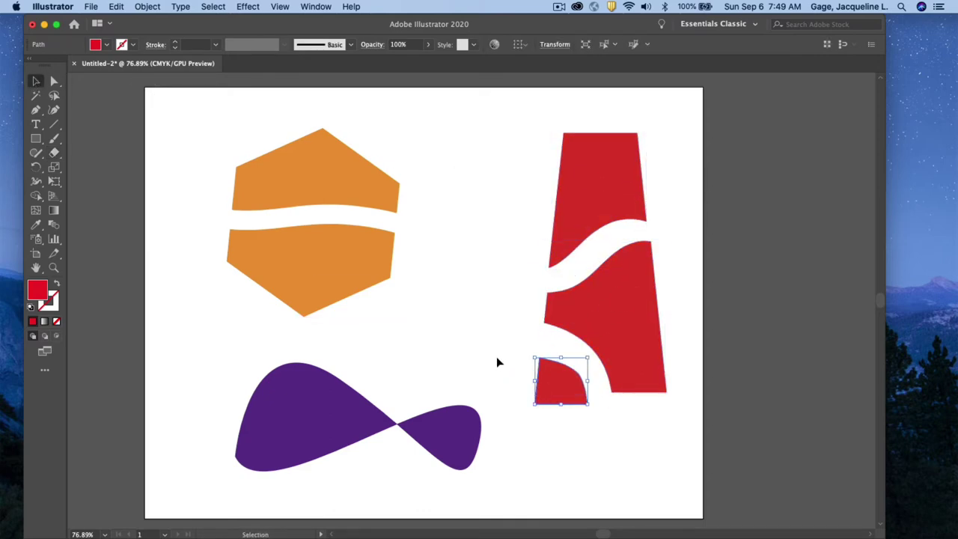
left_click(430, 443)
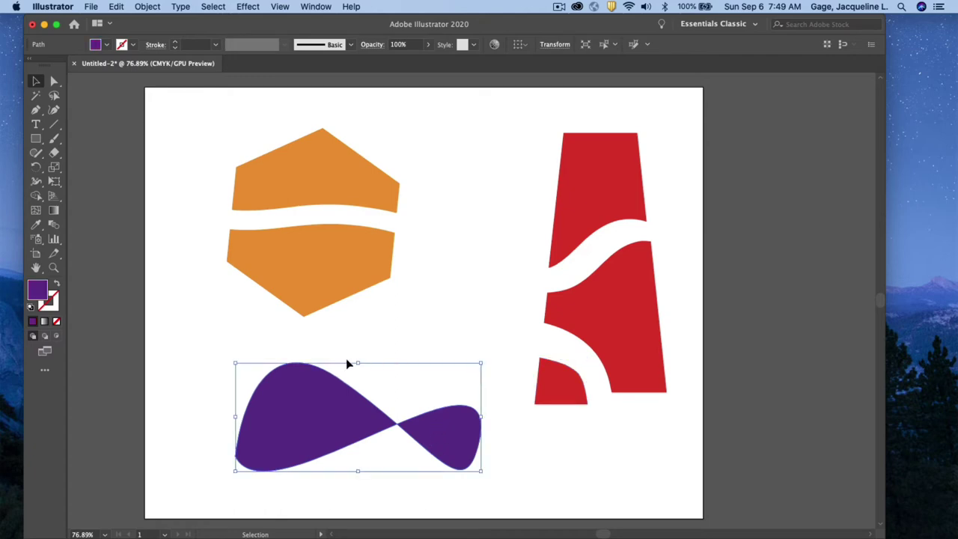
Erase through the purple shape's left lobe and neck, splitting it.
left_click(54, 152)
mouse_move(253, 383)
left_mouse_down()
mouse_move(277, 399)
mouse_move(312, 460)
left_mouse_up()
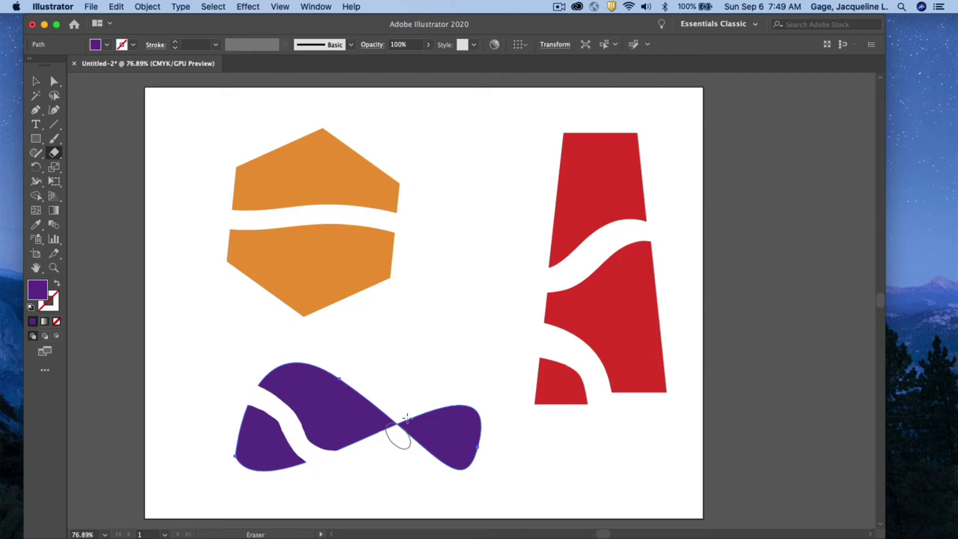
left_click_drag(398, 436, 404, 419)
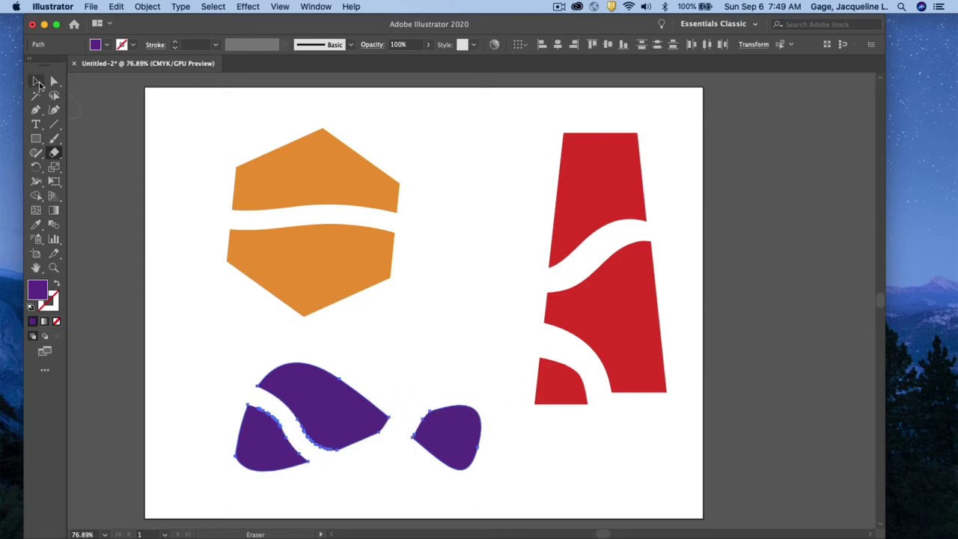
left_click(38, 83)
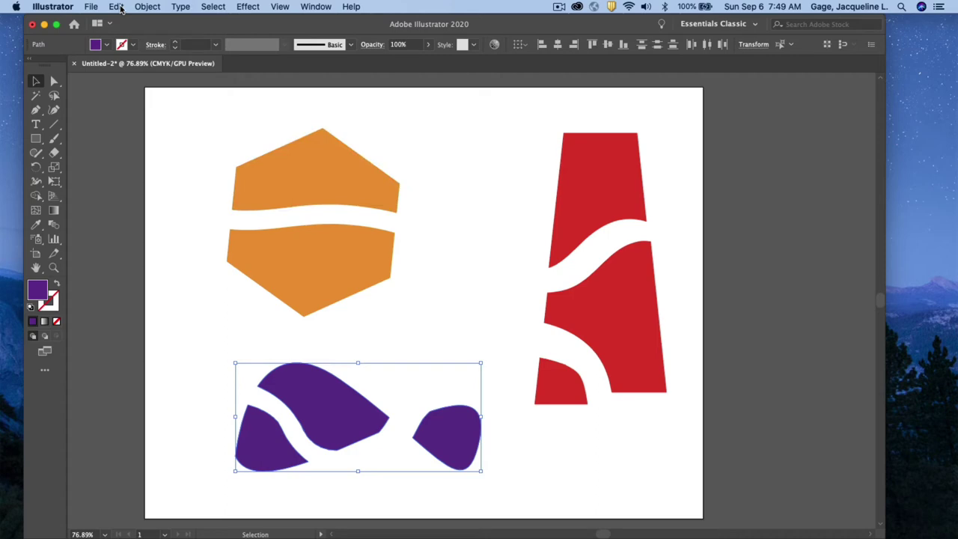
Use Edit > Undo repeatedly to revert the purple, red and hexagon cuts and moves.
left_click(117, 7)
left_click(135, 21)
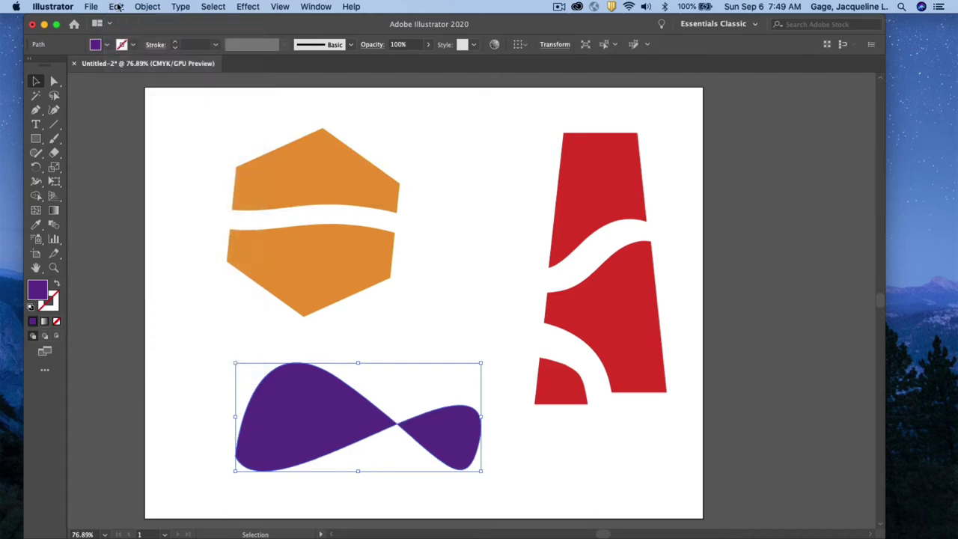
left_click(116, 6)
left_click(131, 20)
left_click(117, 6)
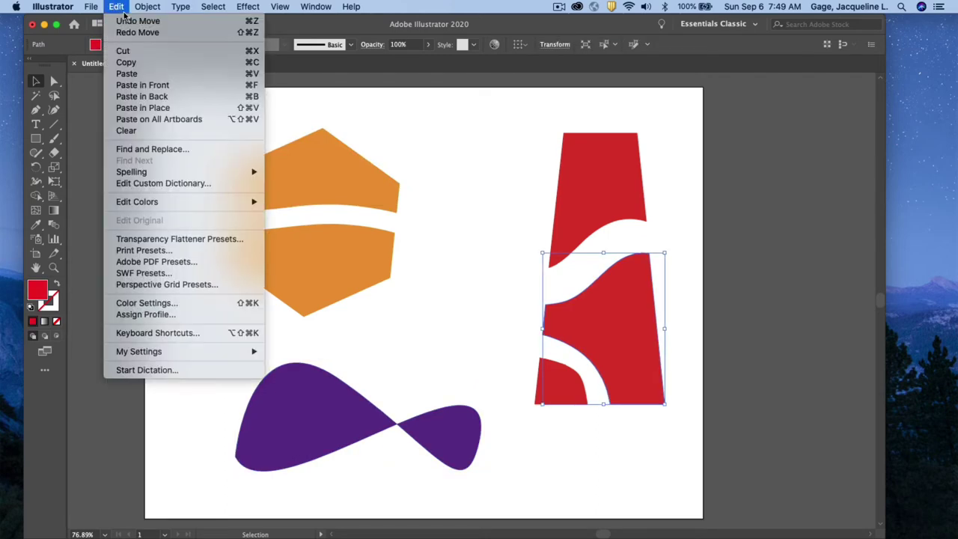
left_click(126, 21)
left_click(117, 7)
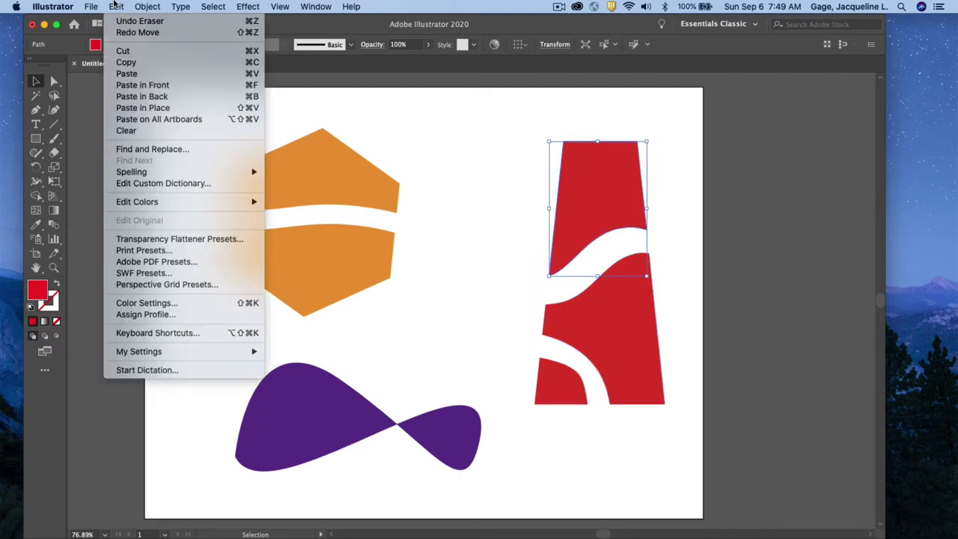
left_click(116, 8)
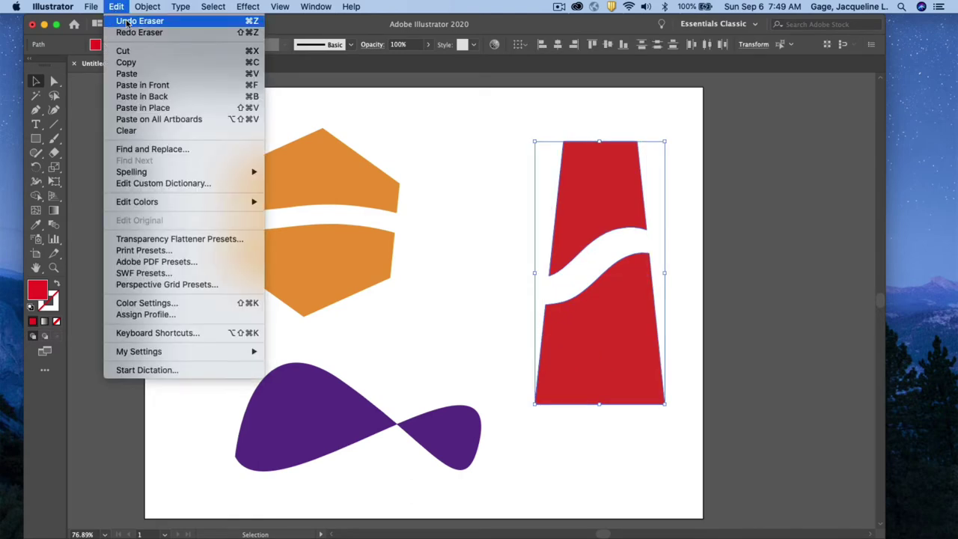
left_click(135, 20)
left_click(117, 7)
left_click(128, 21)
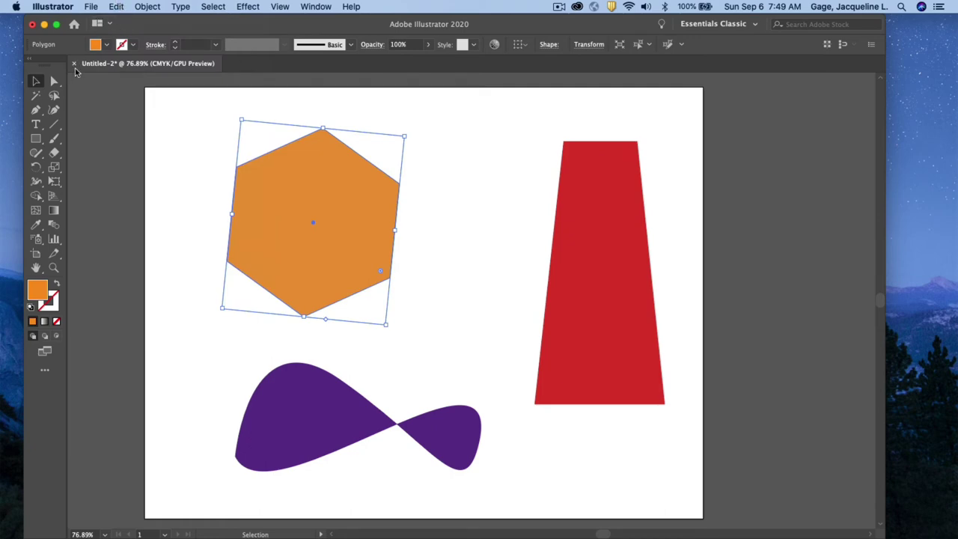
Pick the Scissors tool, then select the hexagon with Direct Selection to show its anchors.
left_click(200, 153)
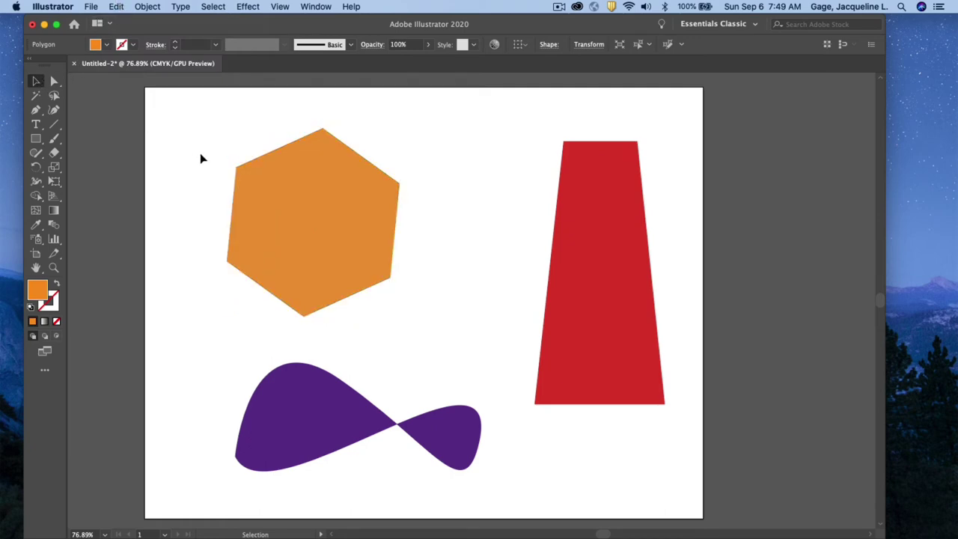
left_click(56, 154)
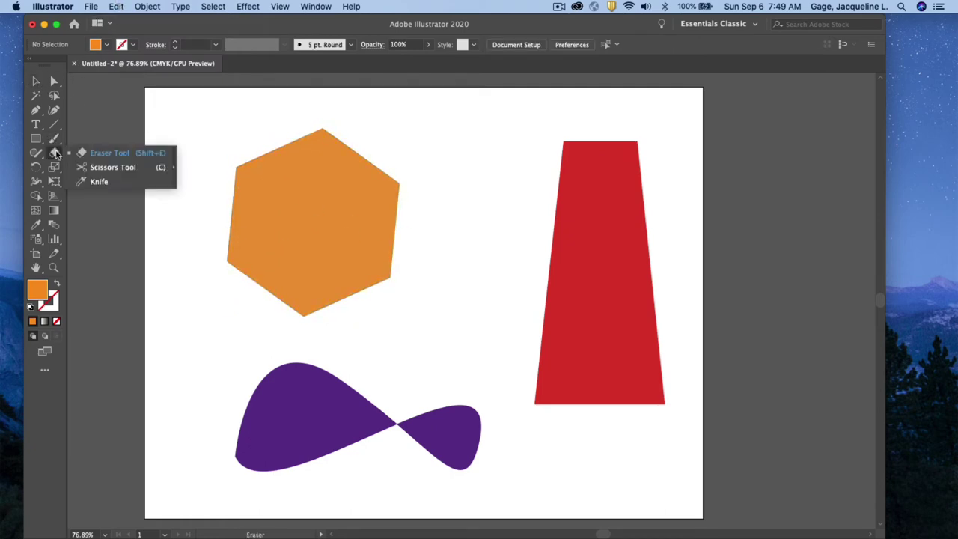
left_click(102, 172)
left_click(36, 81)
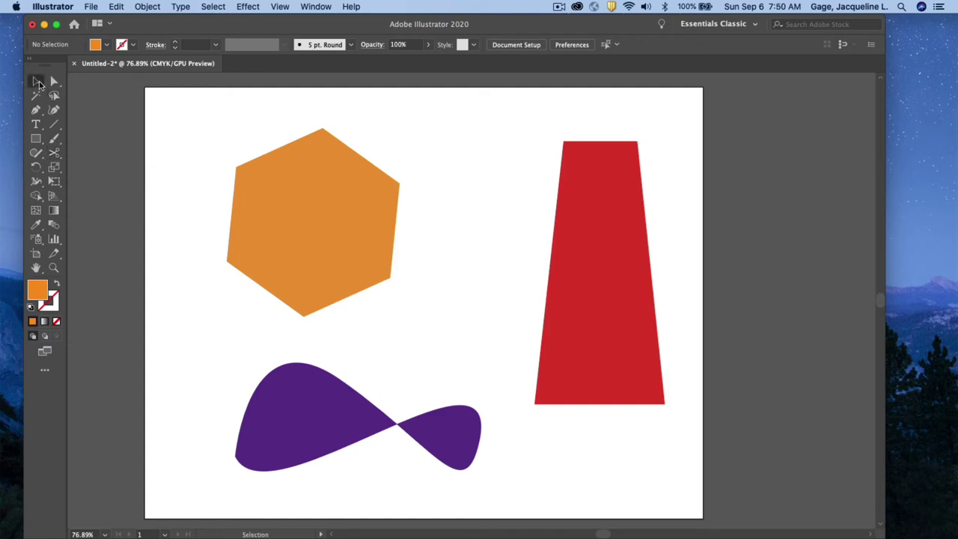
left_click(300, 188)
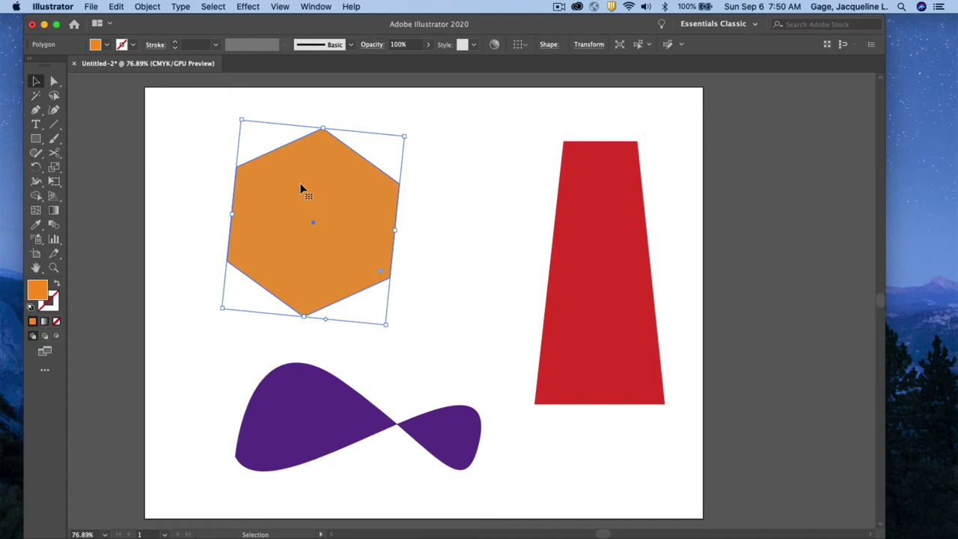
left_click(54, 81)
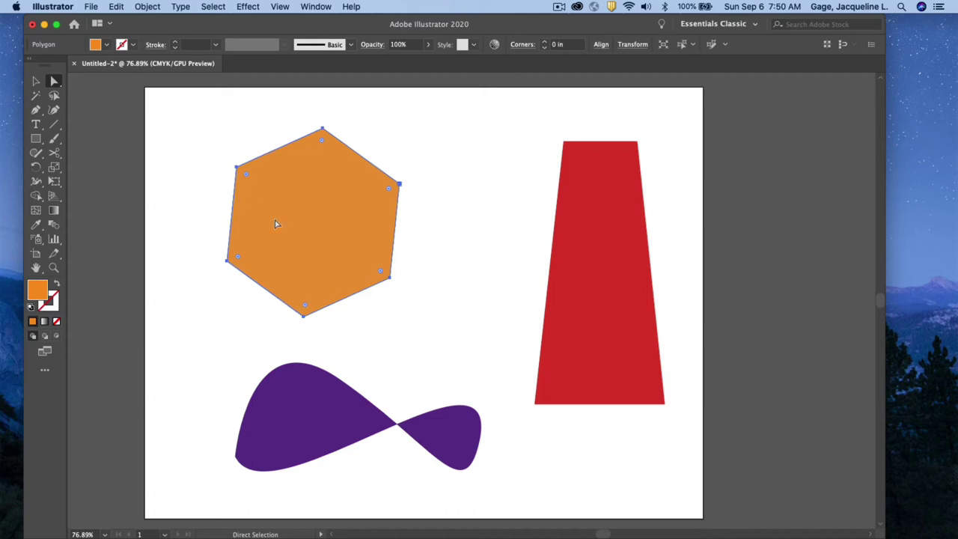
left_click(54, 153)
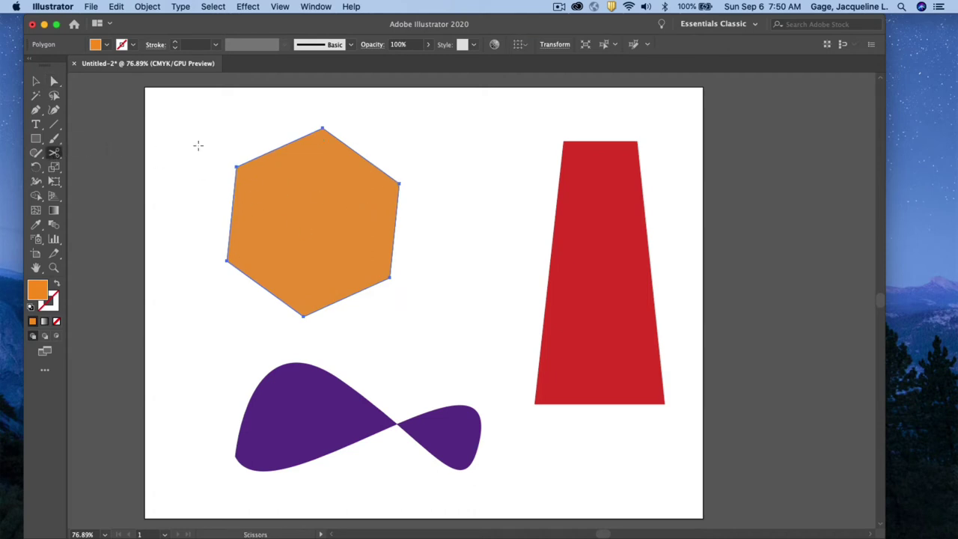
left_click(255, 159)
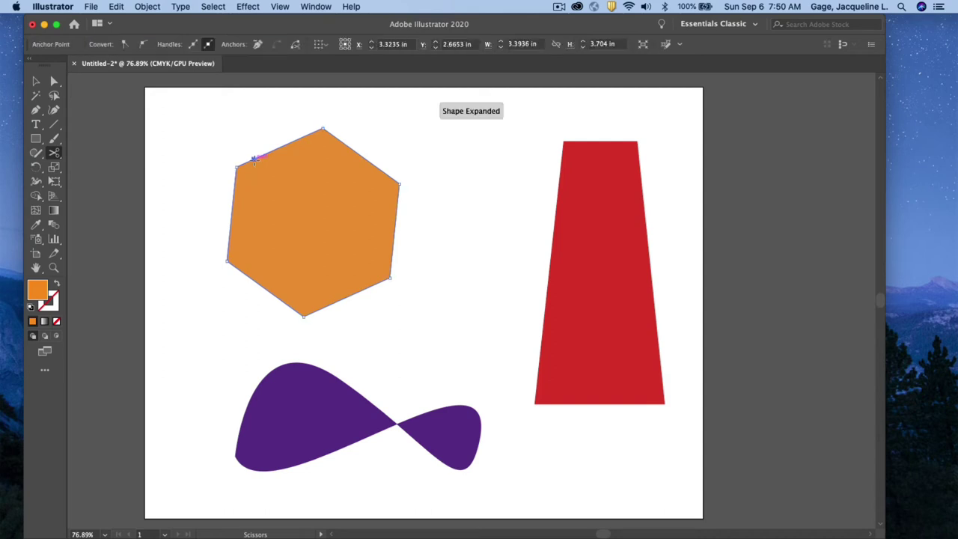
left_click(299, 139)
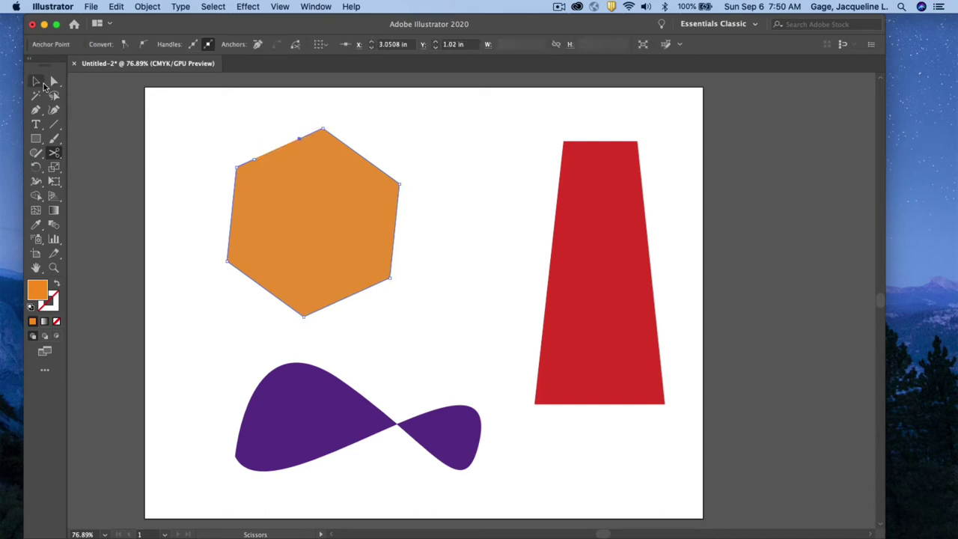
left_click(38, 84)
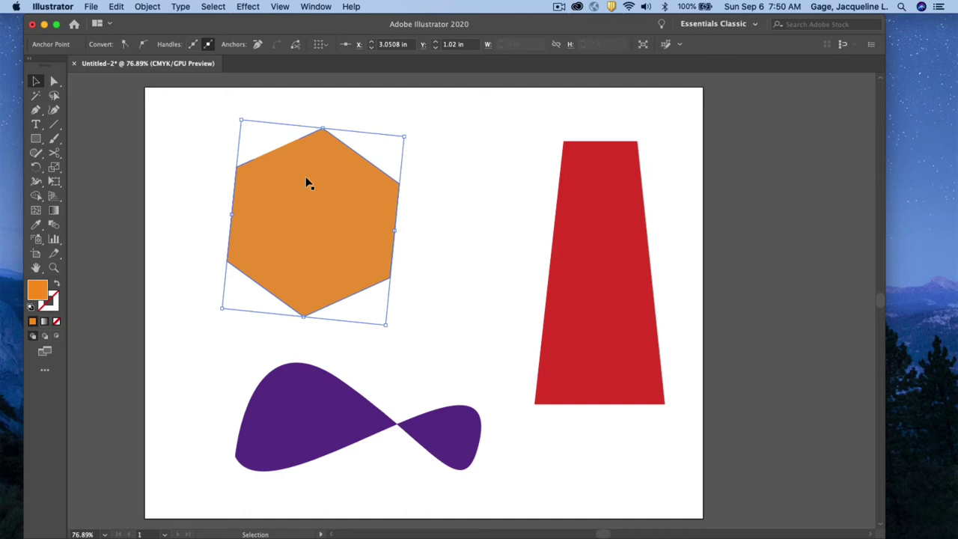
left_click_drag(323, 202, 368, 226)
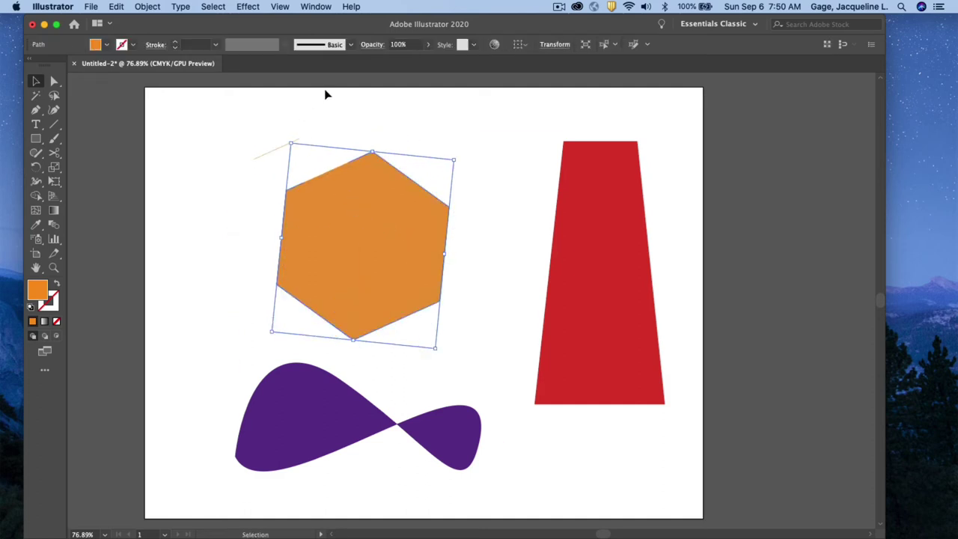
left_click(311, 120)
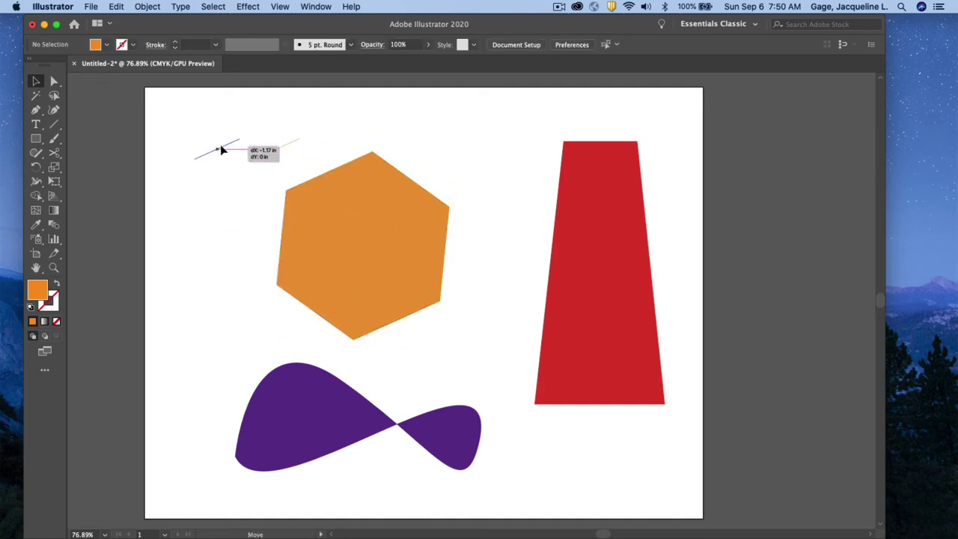
left_click_drag(221, 149, 241, 135)
key("Delete")
left_click(349, 228)
left_click(105, 45)
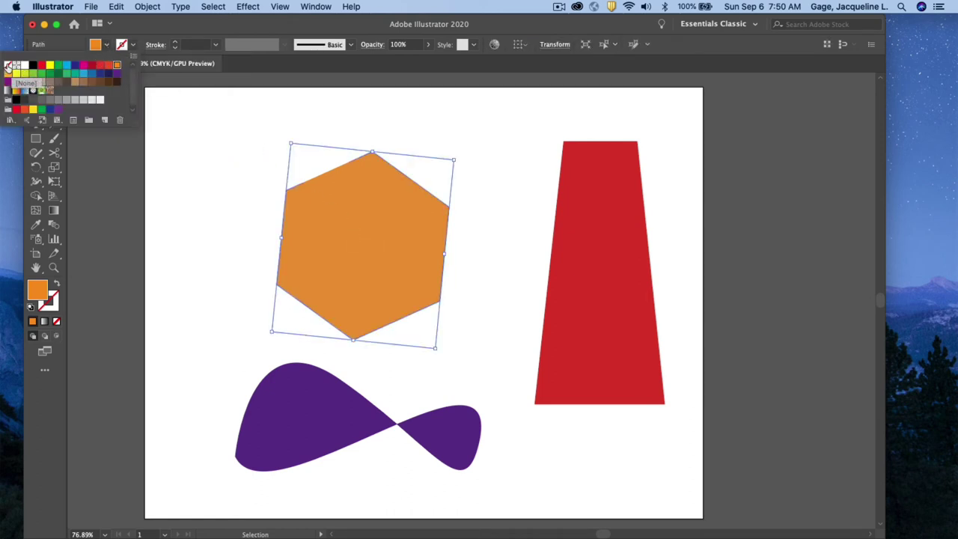
left_click(8, 67)
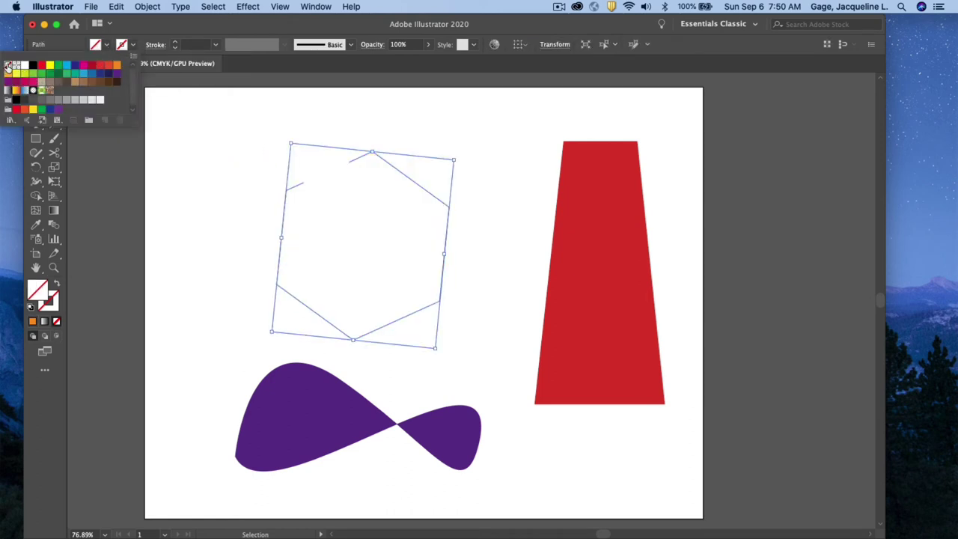
left_click(234, 167)
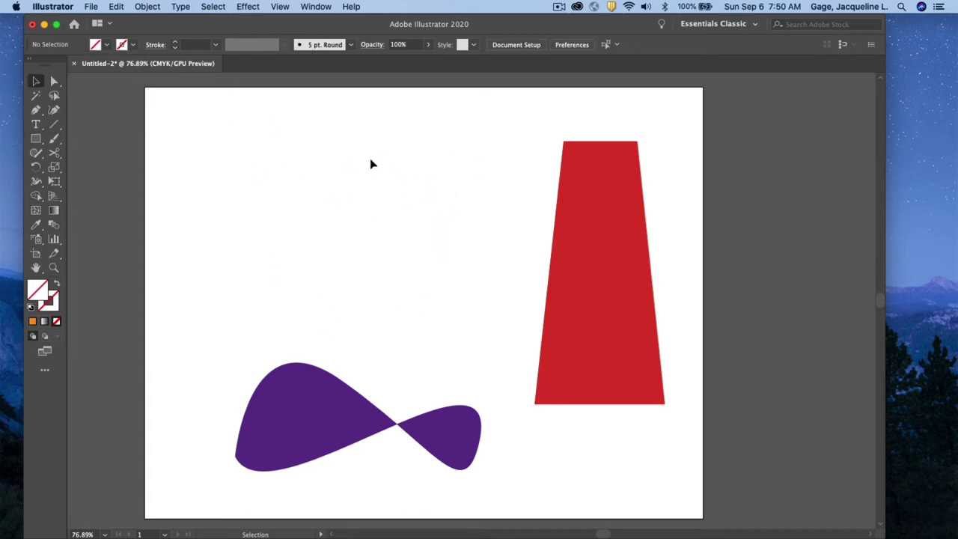
left_click_drag(354, 196, 207, 101)
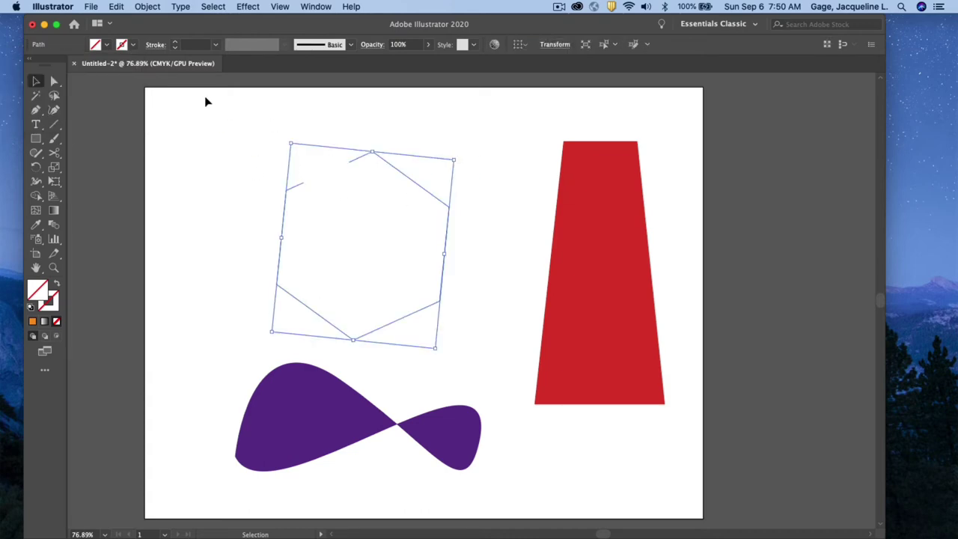
left_click(135, 46)
left_click(69, 69)
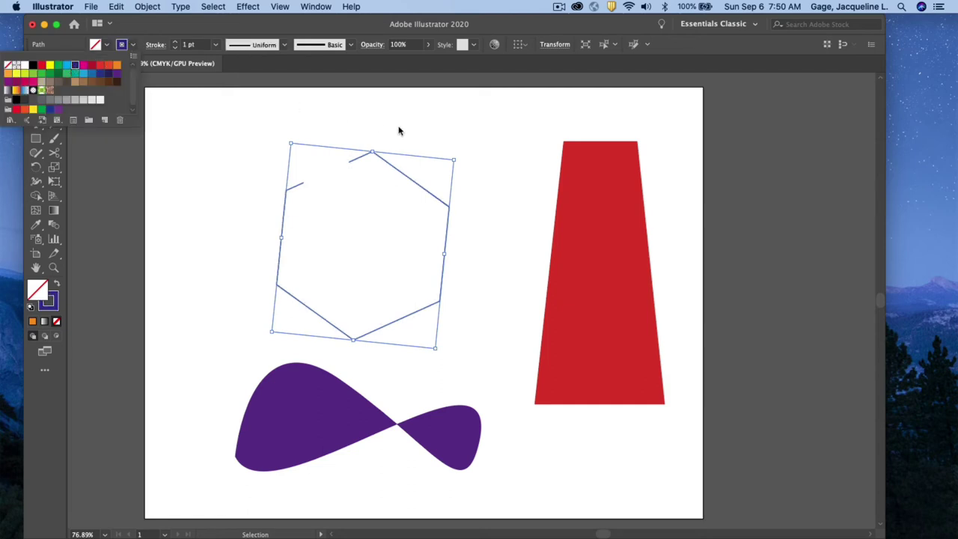
left_click(440, 170)
left_click_drag(409, 180, 346, 169)
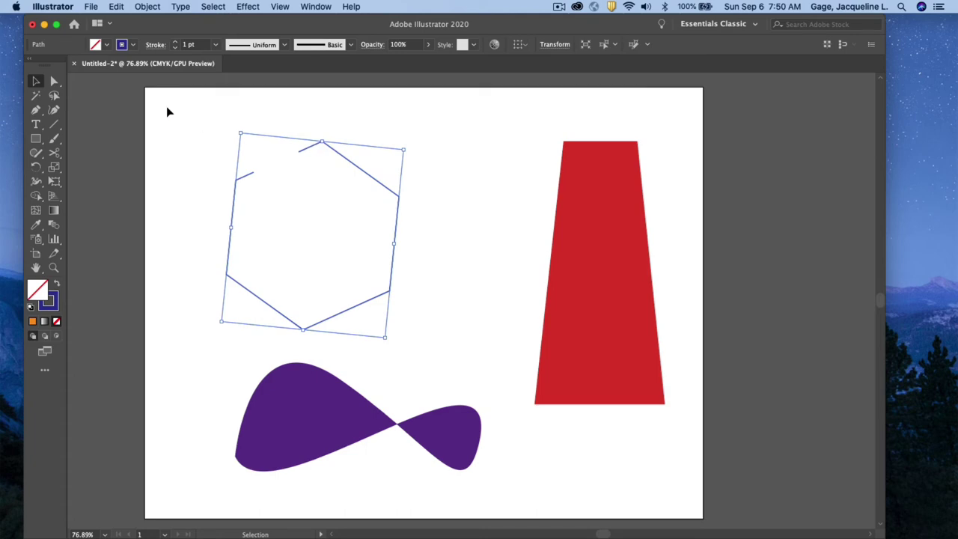
left_click(107, 45)
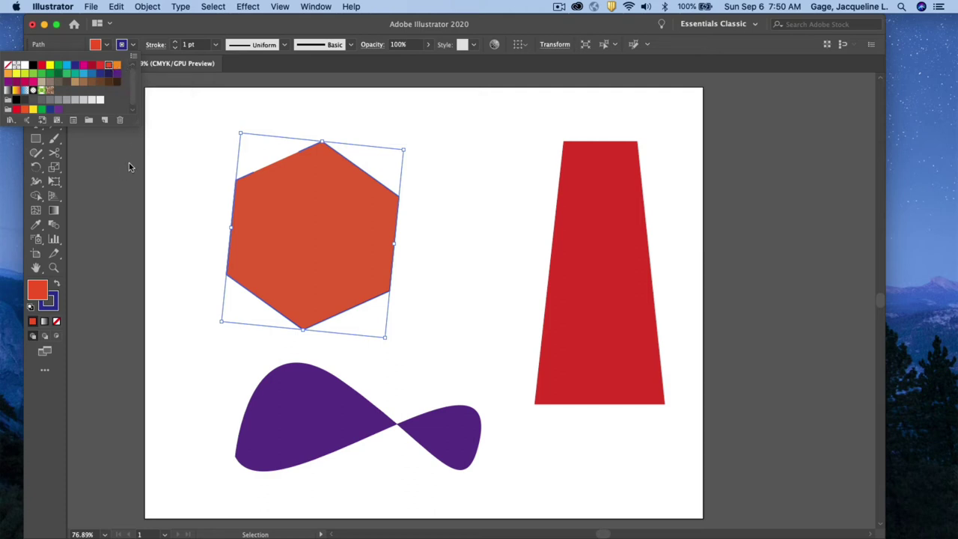
left_click(59, 155)
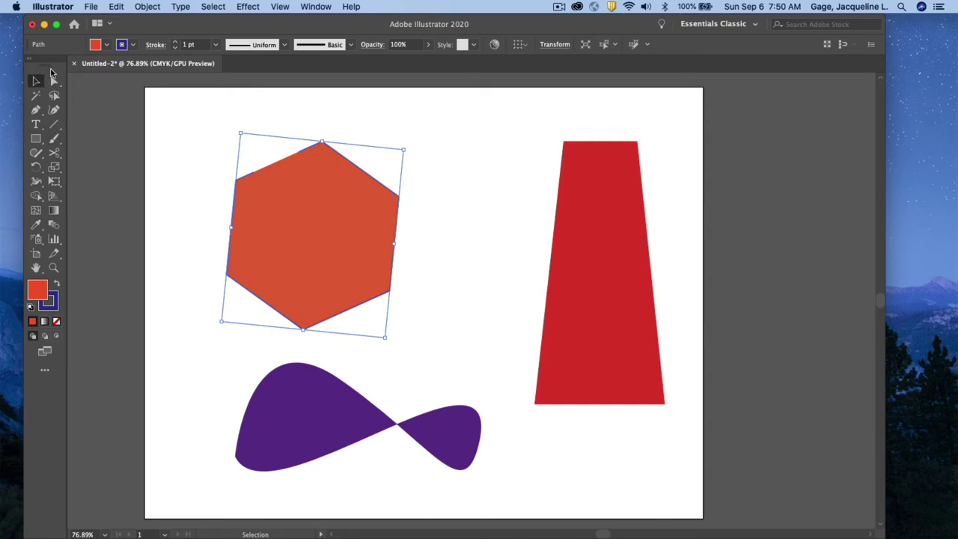
Select the purple bow-tie path and cut it with Scissors at two points near its top.
left_click(53, 80)
left_click(313, 381)
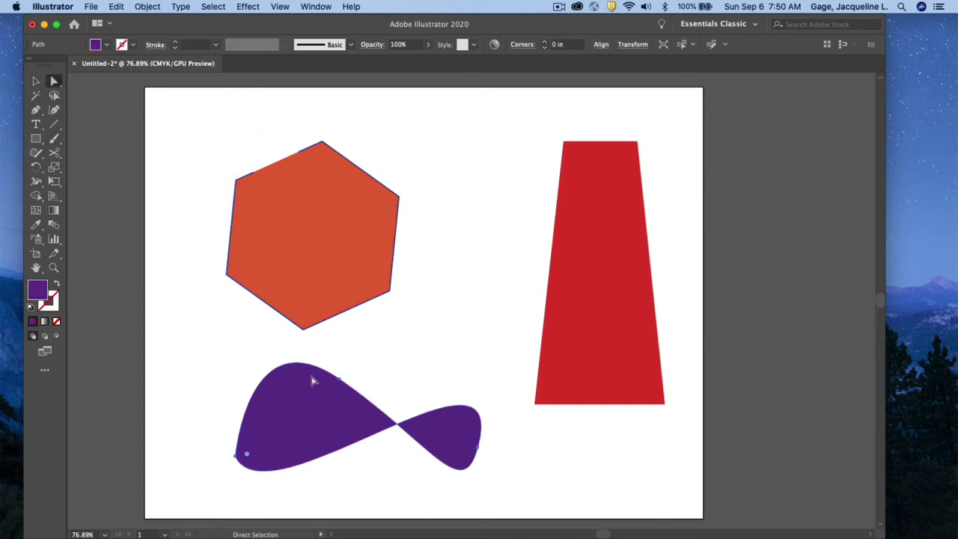
left_click(53, 153)
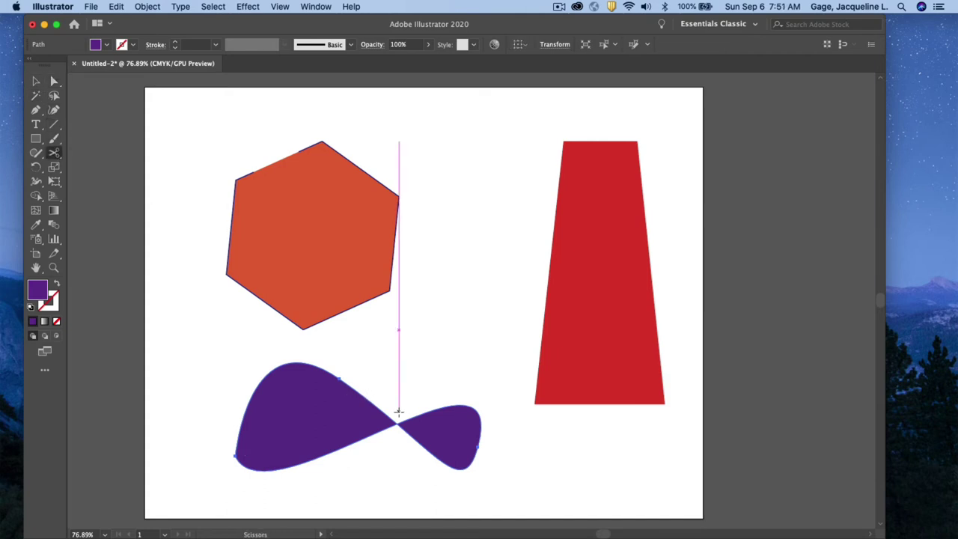
left_click(361, 390)
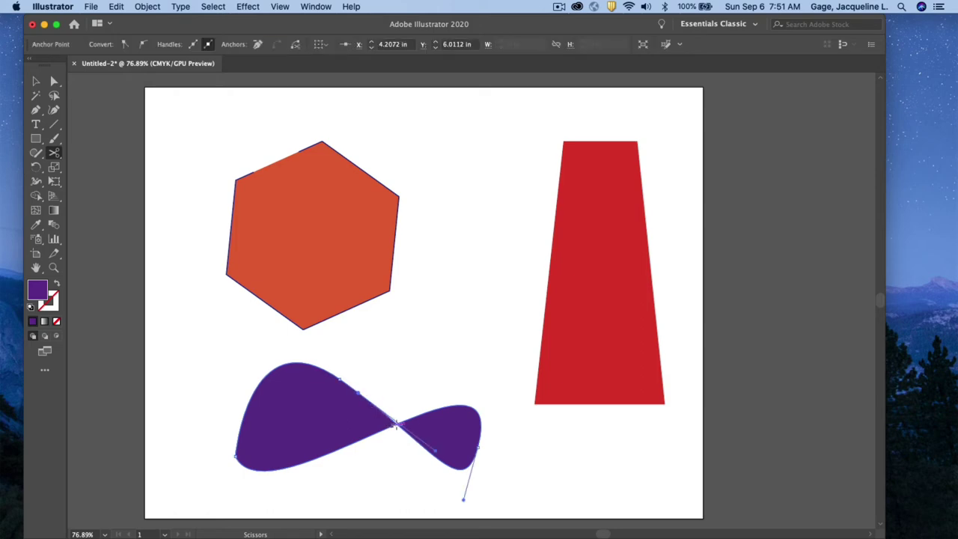
left_click(311, 362)
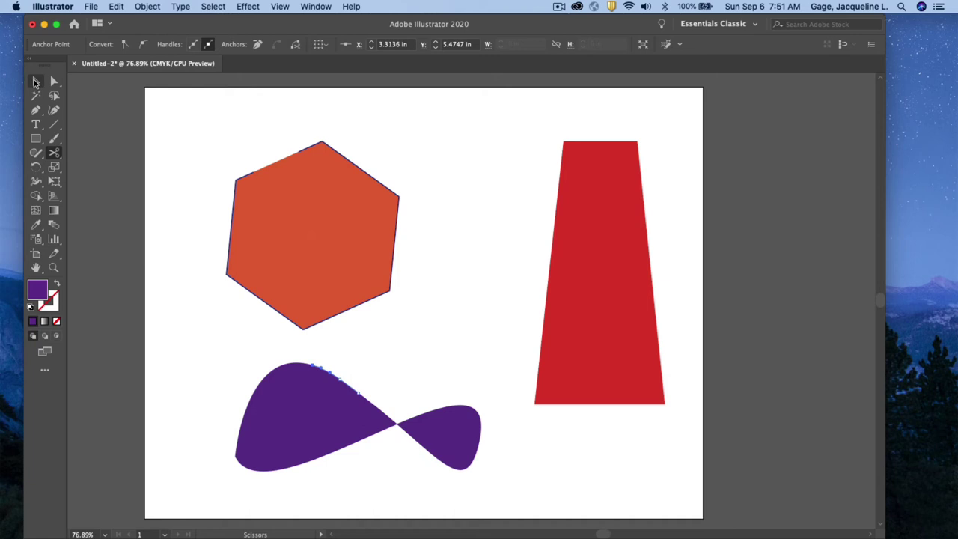
Drag the small cut-off piece away from the bow-tie, up and to the right.
left_click(35, 82)
left_click(394, 321)
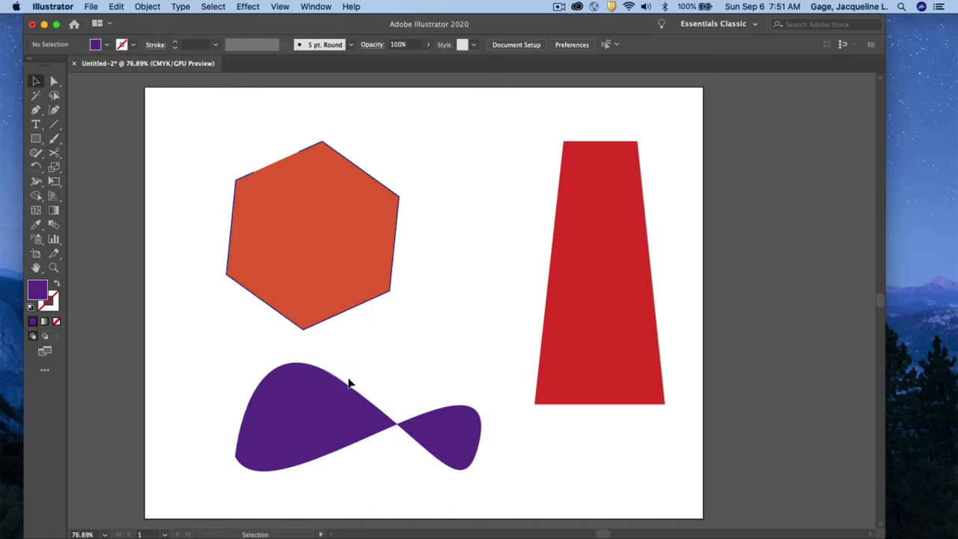
left_click_drag(348, 383, 303, 406)
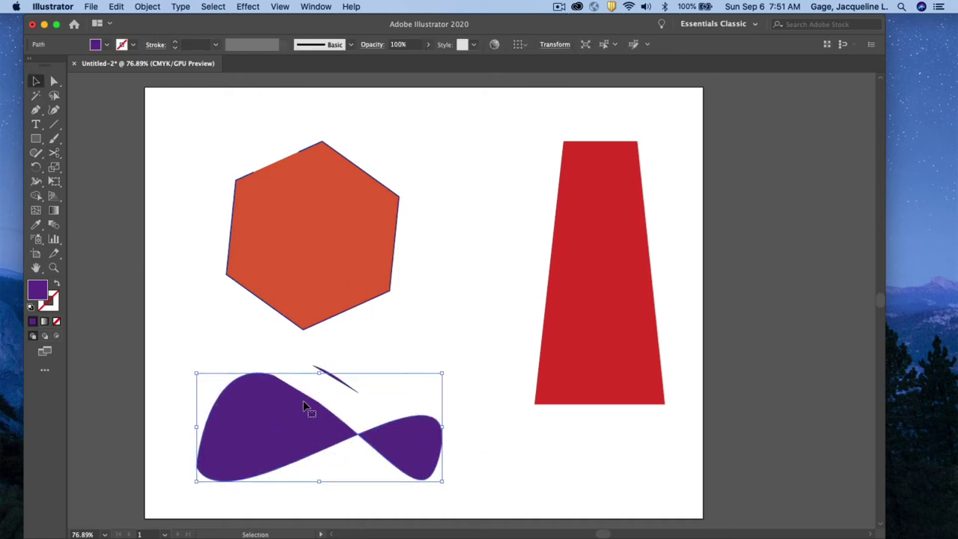
left_click(366, 353)
left_click_drag(341, 380, 388, 354)
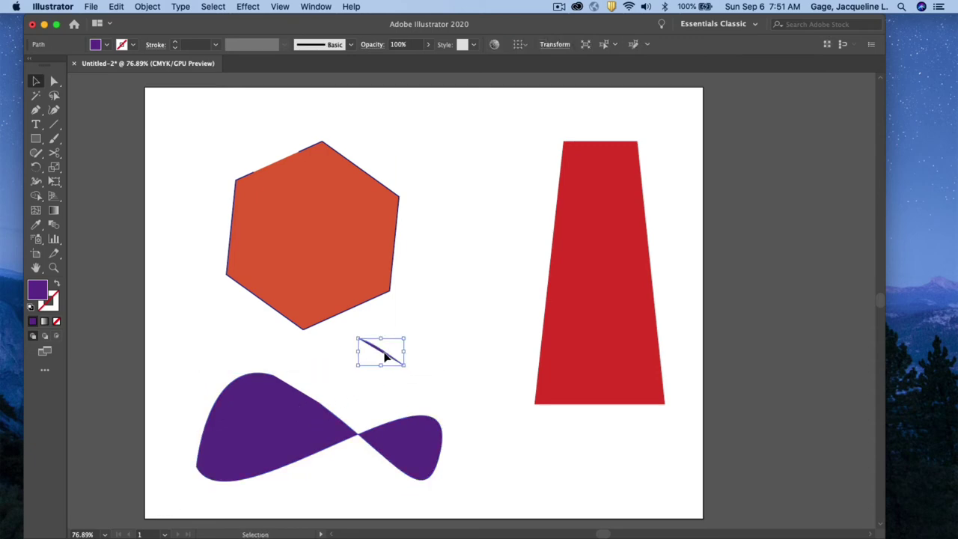
Give the cut piece no fill and an orange stroke.
left_click(106, 45)
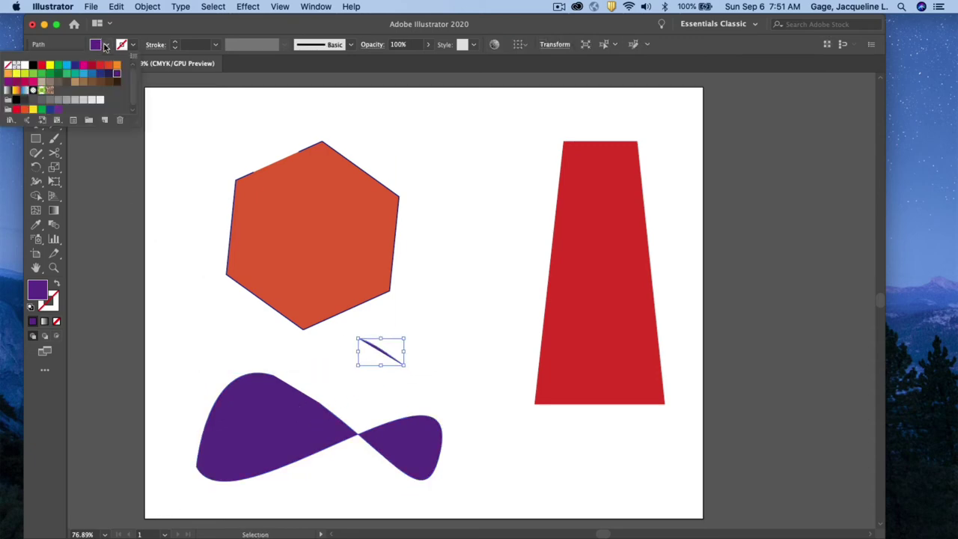
left_click(9, 66)
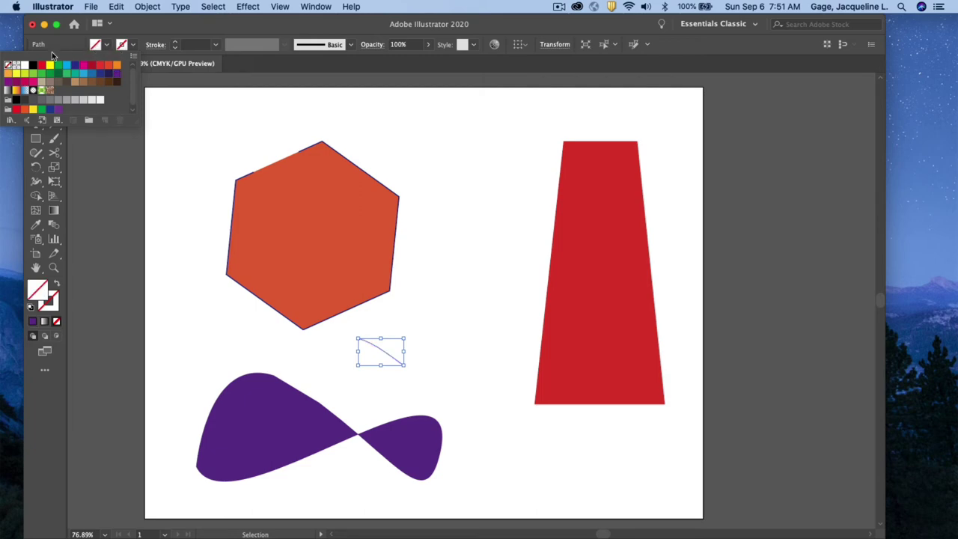
left_click(132, 47)
left_click(133, 45)
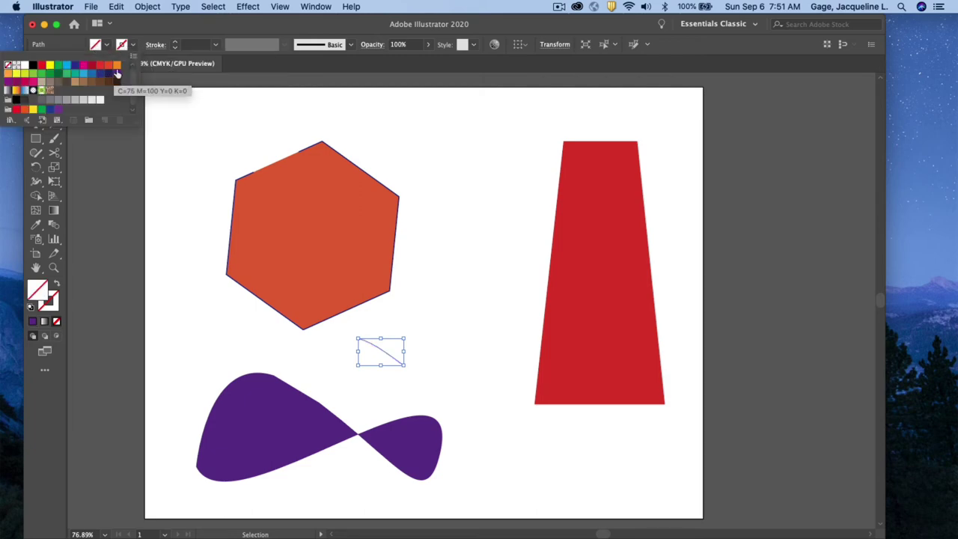
left_click(116, 65)
Set the purple bow-tie's fill to None, leaving only its outline.
left_click(406, 385)
left_click(417, 434)
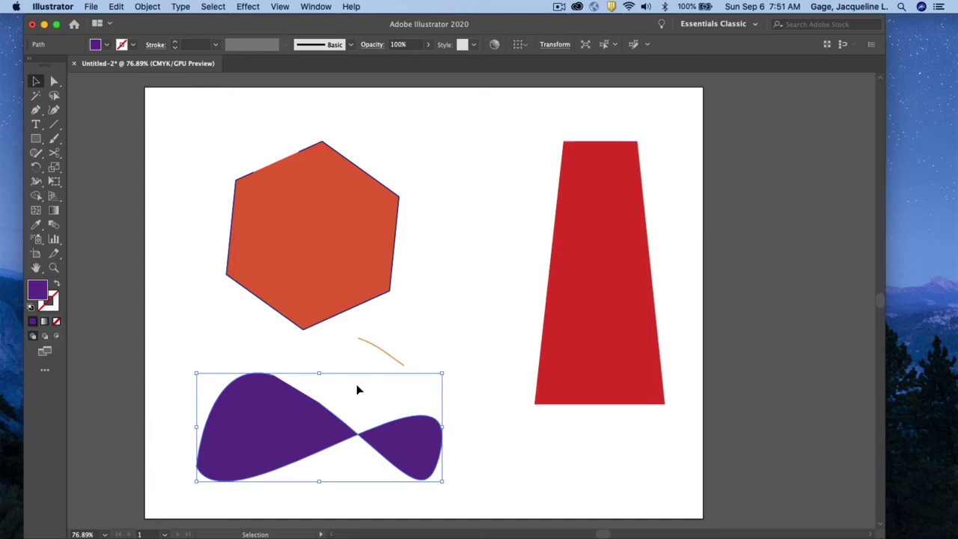
left_click(106, 45)
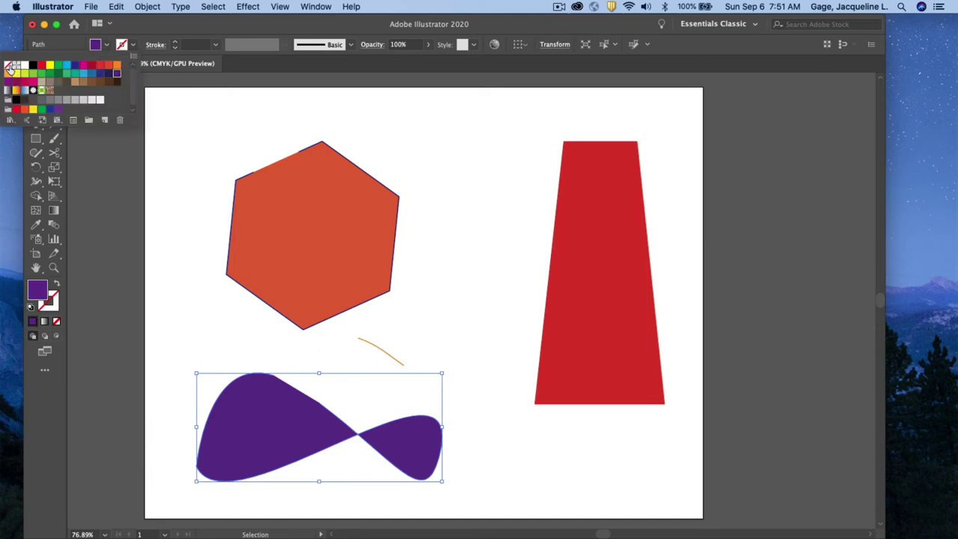
left_click(8, 67)
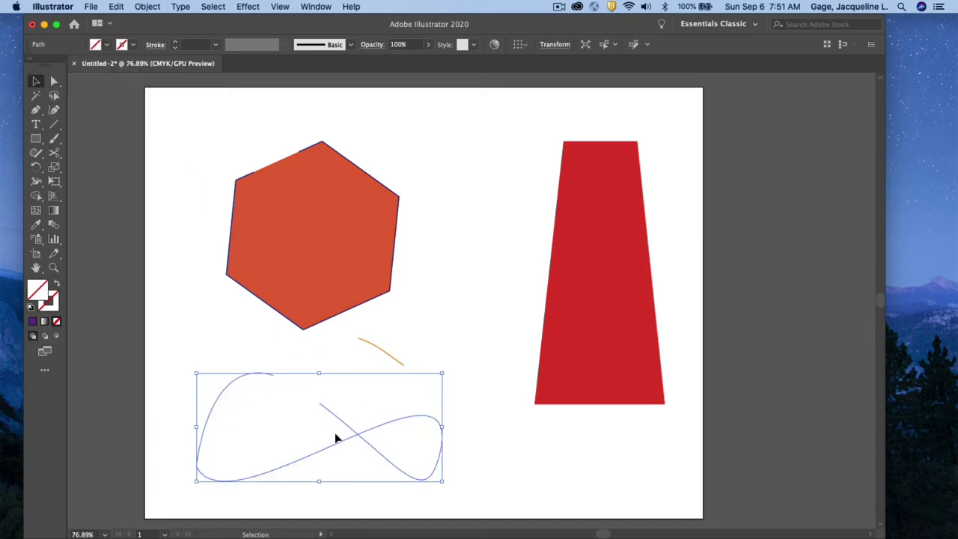
left_click(383, 492)
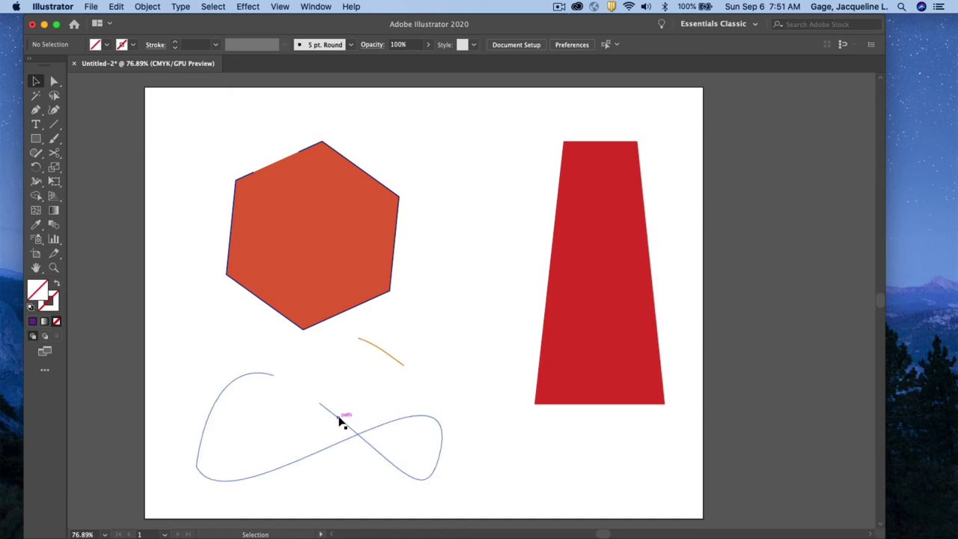
Select the bow-tie outline and choose the Knife tool from the Scissors flyout.
left_click(341, 422)
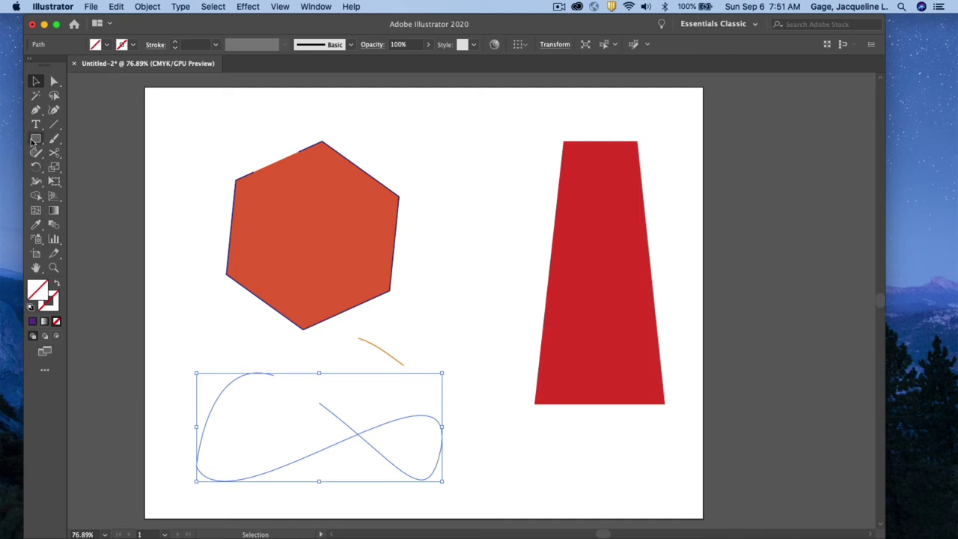
left_click_drag(54, 155, 94, 185)
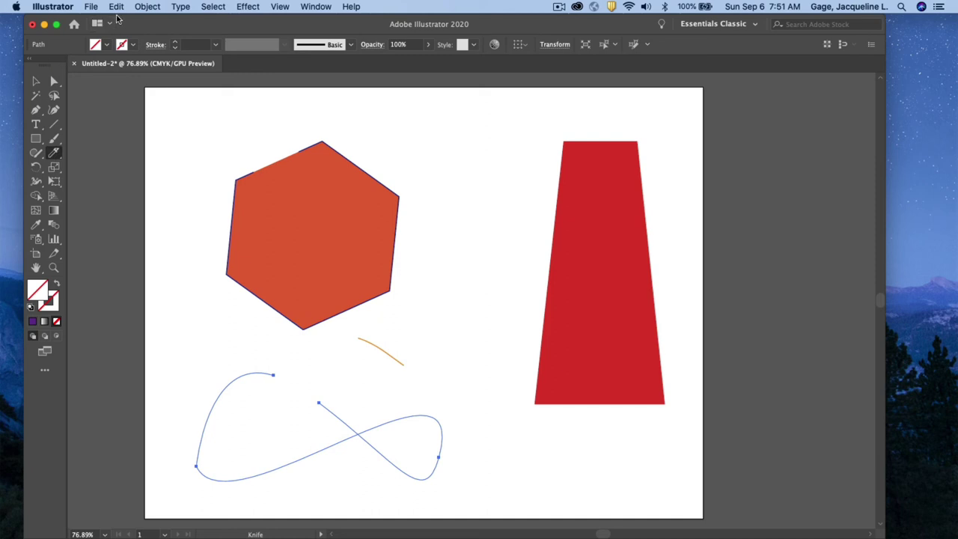
Undo five times until the bow-tie is refilled purple and the hexagon is whole.
key("super+z")
key("super+z")
key("super+z")
key("super+z")
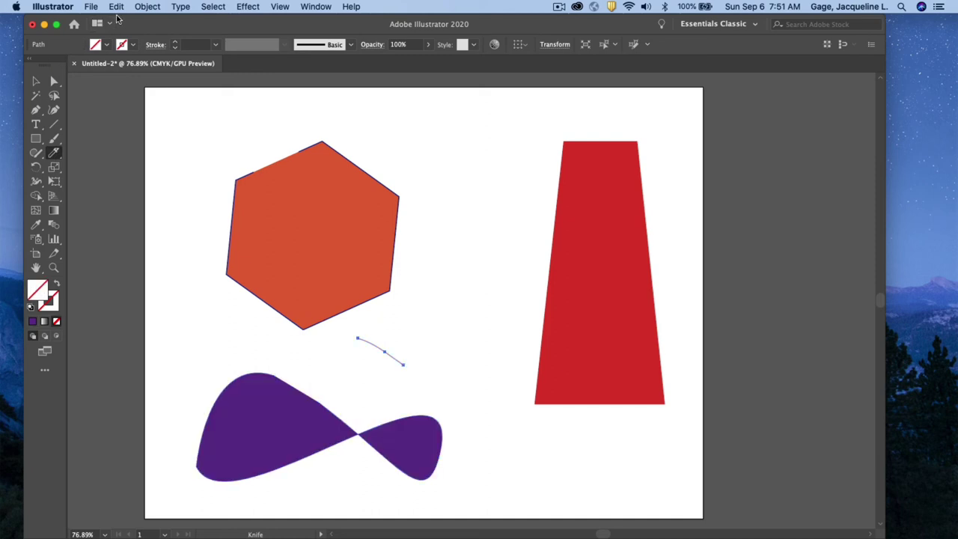
key("super+z")
key("super+z")
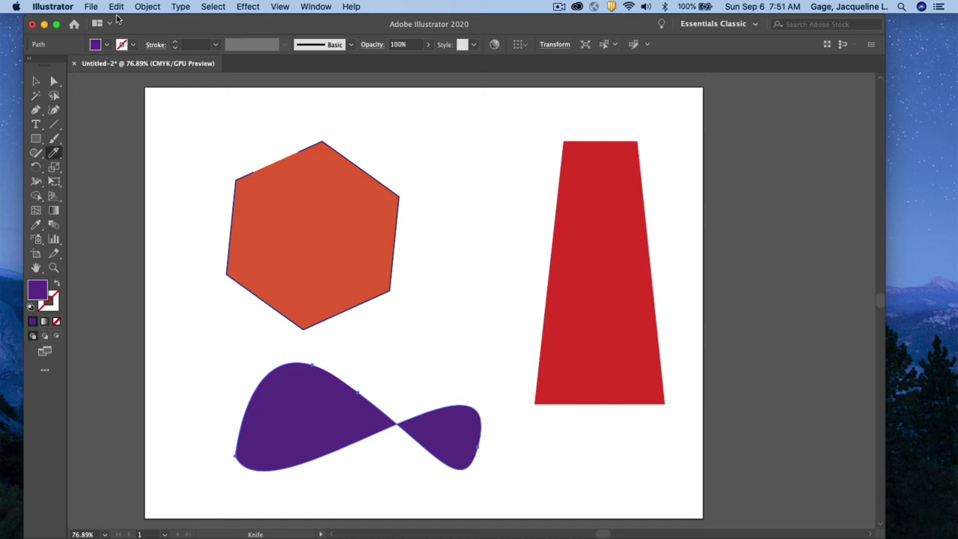
key("super+z")
key("super+z")
key("super+z")
key("super+z")
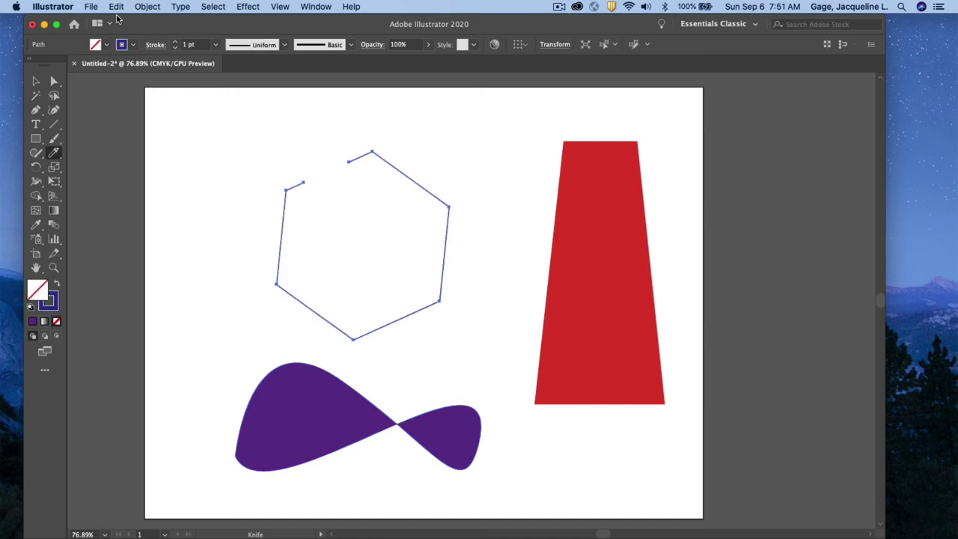
key("super+z")
key("super+z")
key("super+z")
key("super+z")
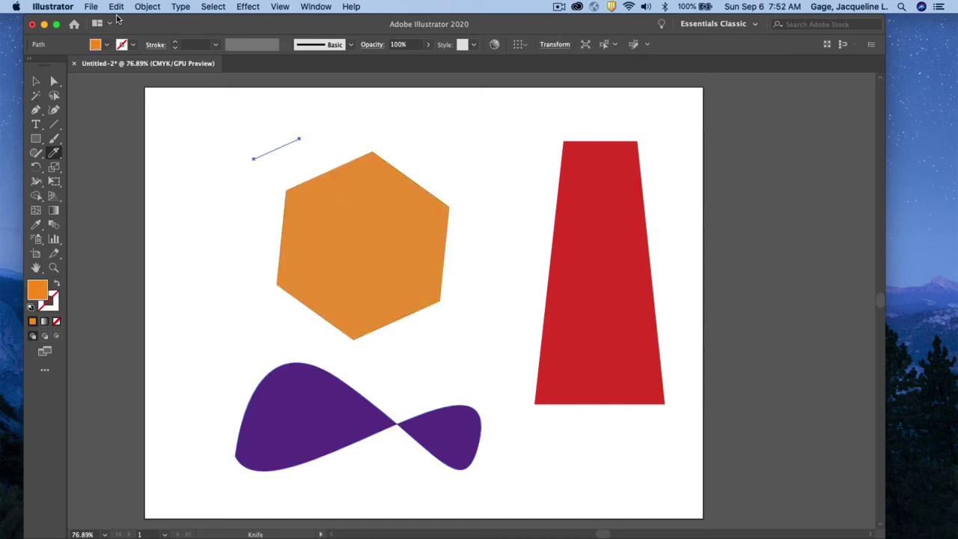
key("super+z")
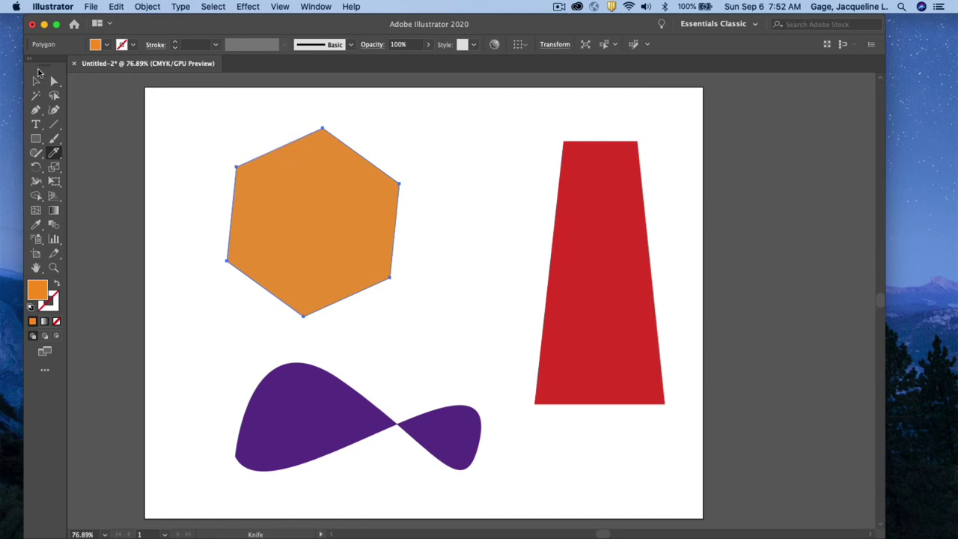
left_click(36, 79)
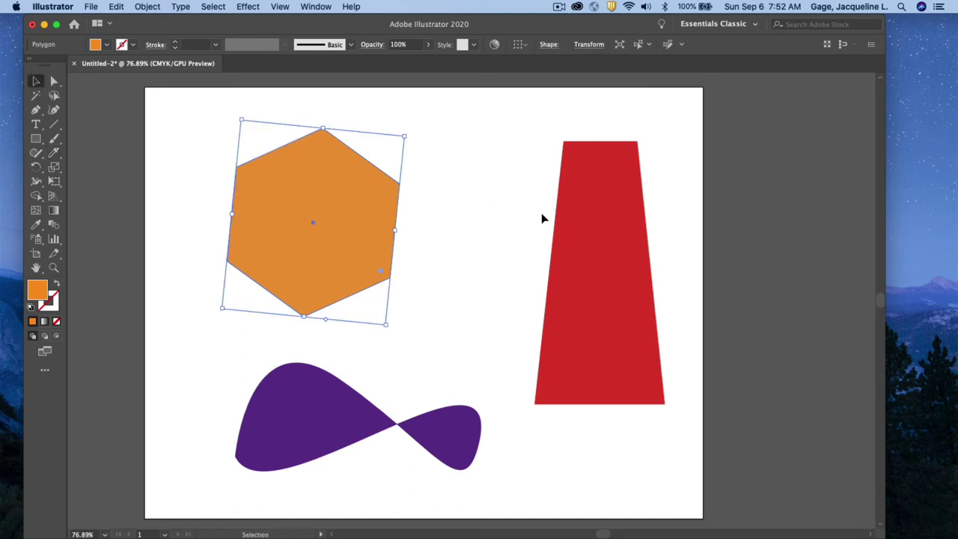
left_click(589, 223)
left_click(54, 152)
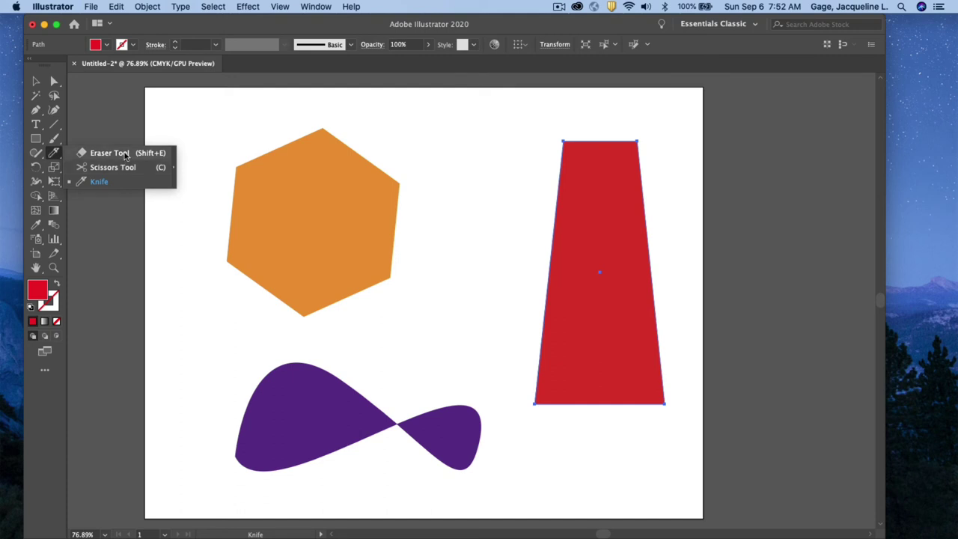
left_click(105, 187)
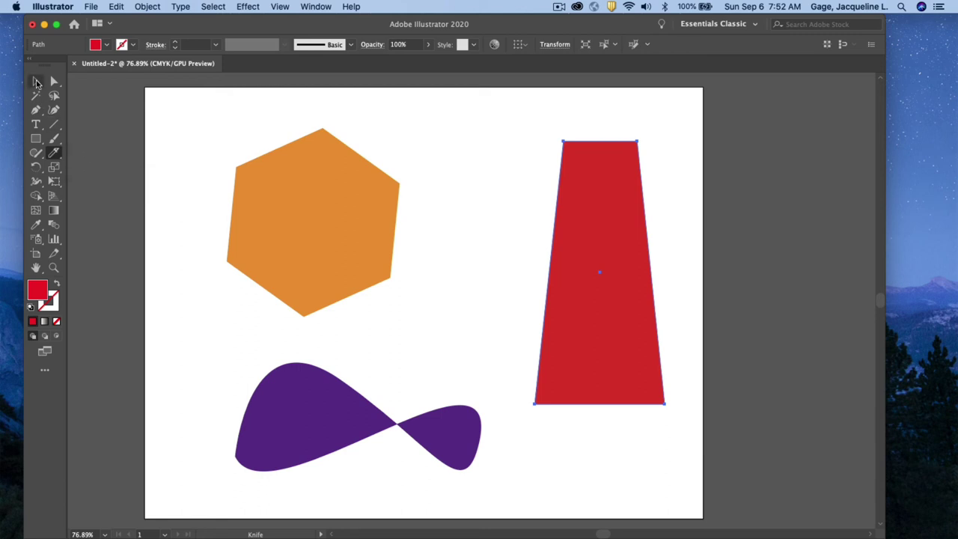
left_click(35, 81)
left_click(256, 179)
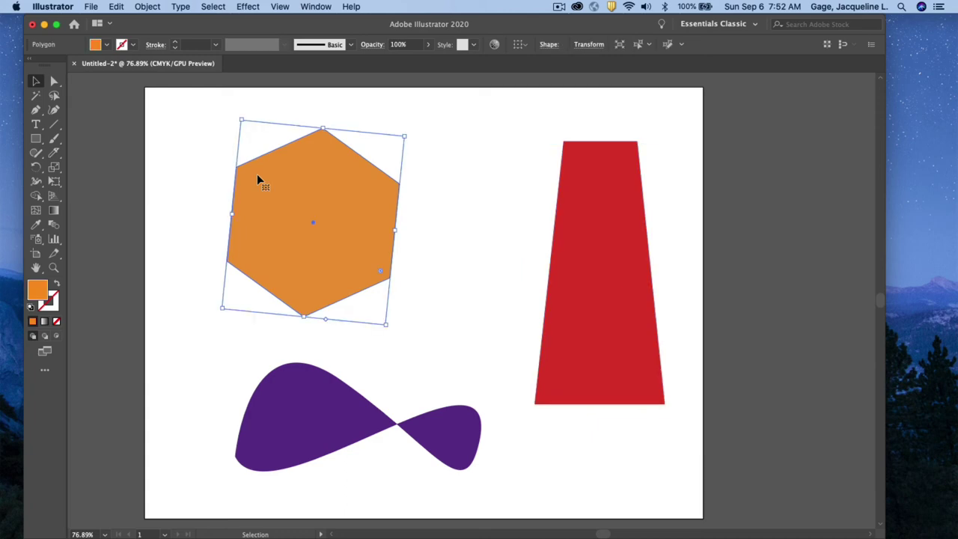
Slice the orange hexagon edge to edge with a wavy Knife line, then shift it down slightly.
left_click(55, 153)
mouse_move(213, 236)
left_mouse_down()
mouse_move(296, 191)
mouse_move(371, 221)
mouse_move(464, 217)
left_mouse_up()
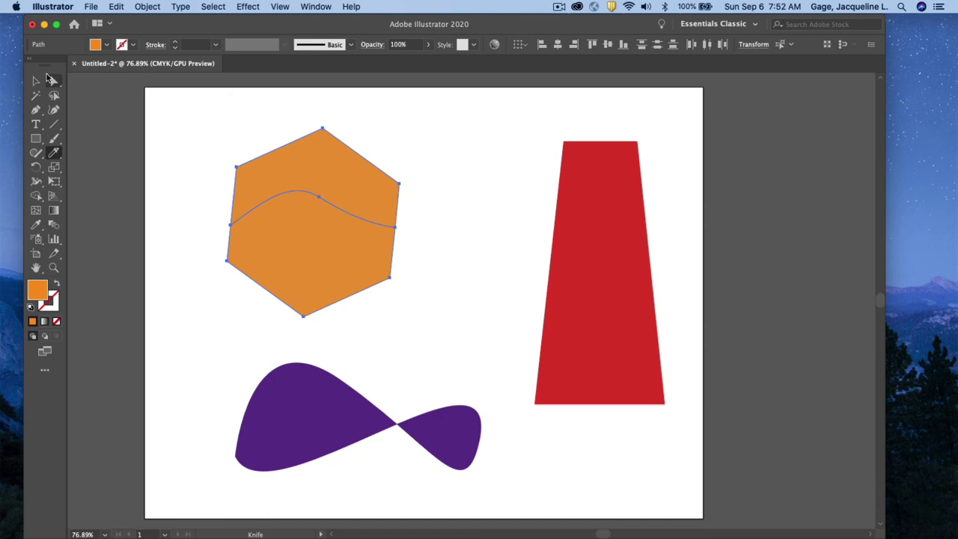
left_click(35, 81)
left_click(278, 153)
left_click_drag(278, 153, 267, 199)
Pull the top hexagon piece straight up, away from the lower piece.
left_click(447, 208)
left_click_drag(382, 227, 397, 181)
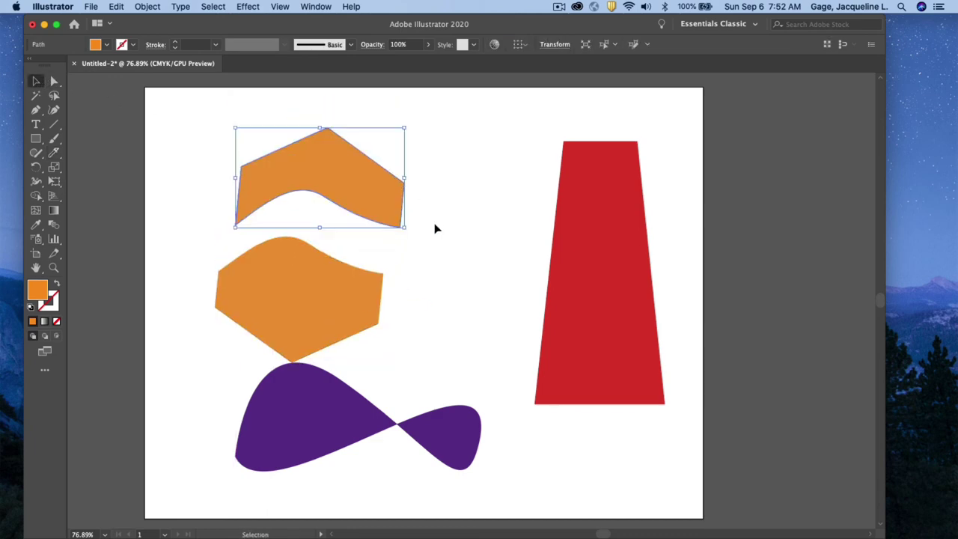
key("super+z")
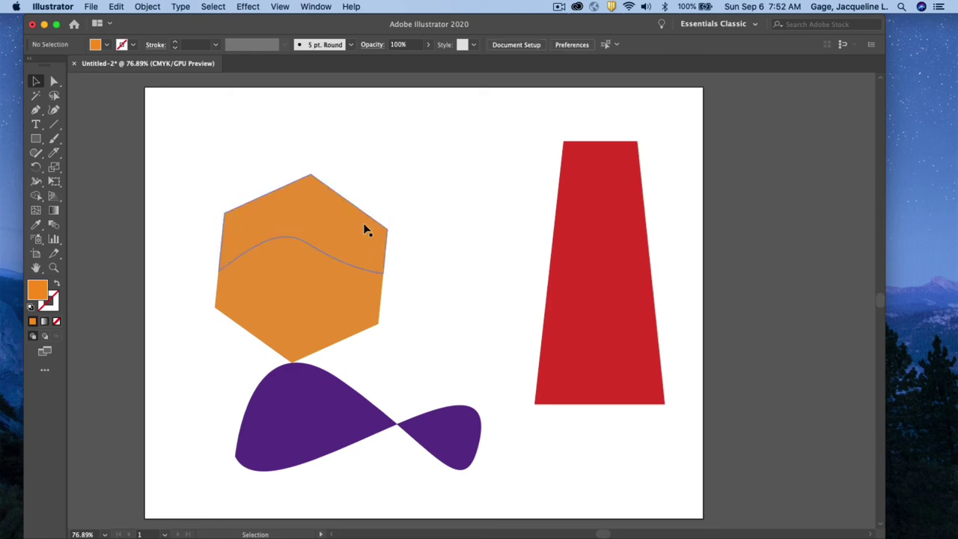
left_click_drag(364, 227, 361, 180)
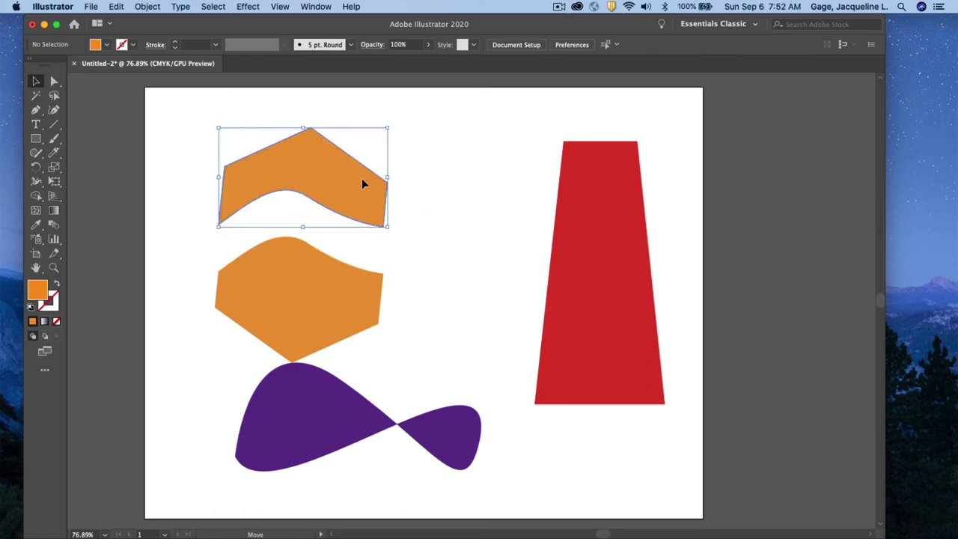
Nudge the lower hexagon piece up beneath the top piece and move the red trapezoid left.
left_click(284, 327)
left_click(301, 148)
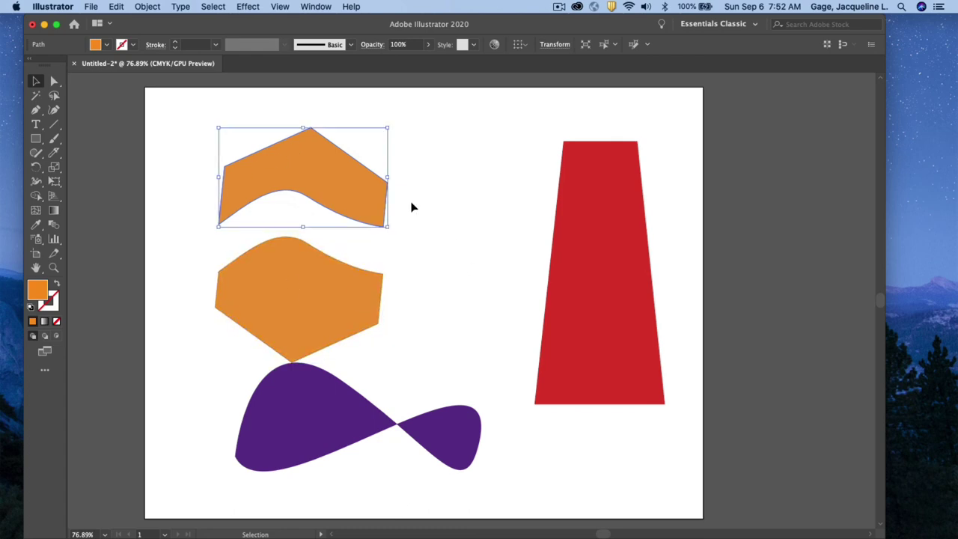
left_click_drag(336, 285, 333, 265)
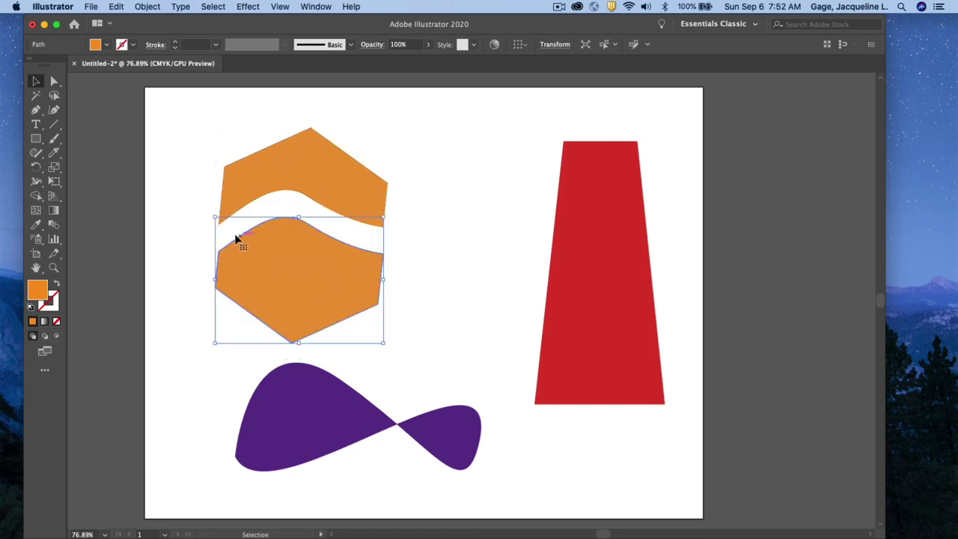
left_click(217, 221)
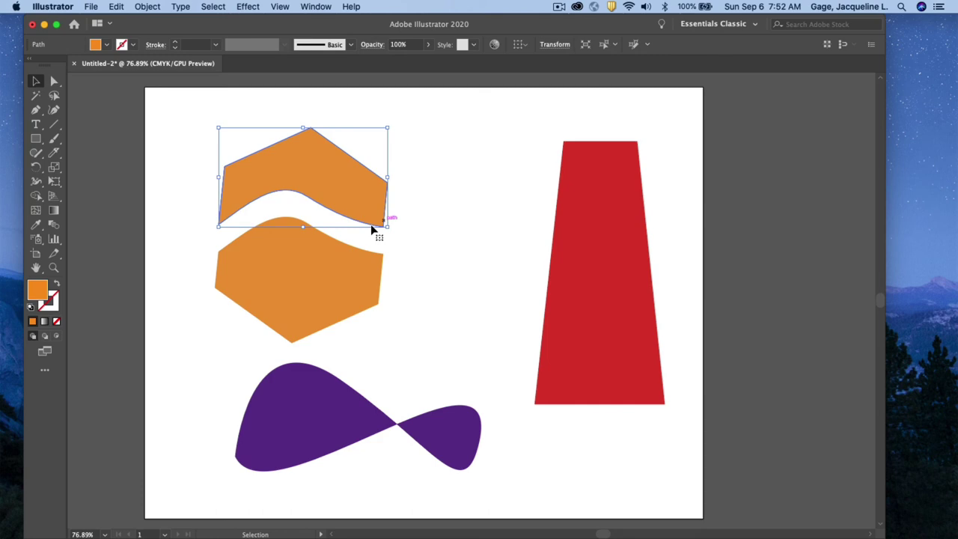
left_click(266, 288)
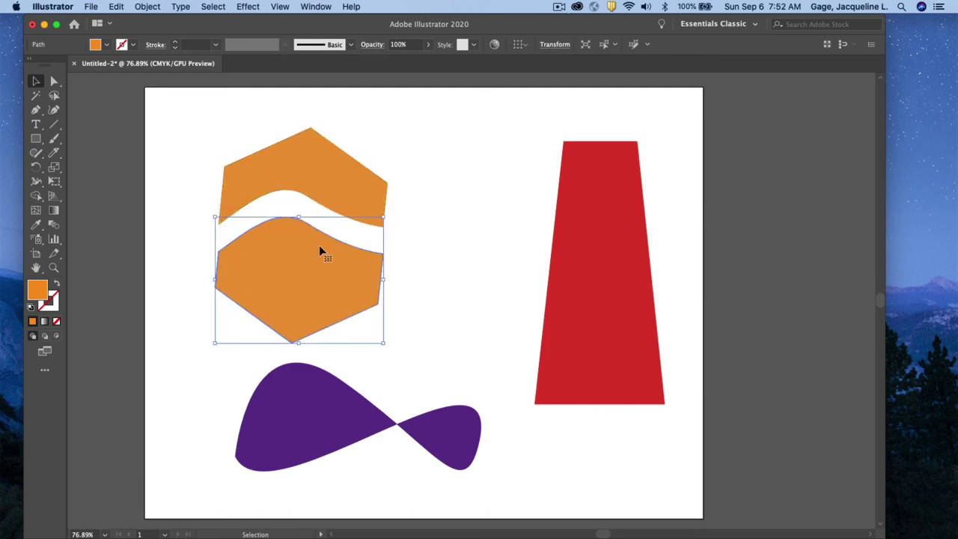
left_click_drag(598, 274, 555, 272)
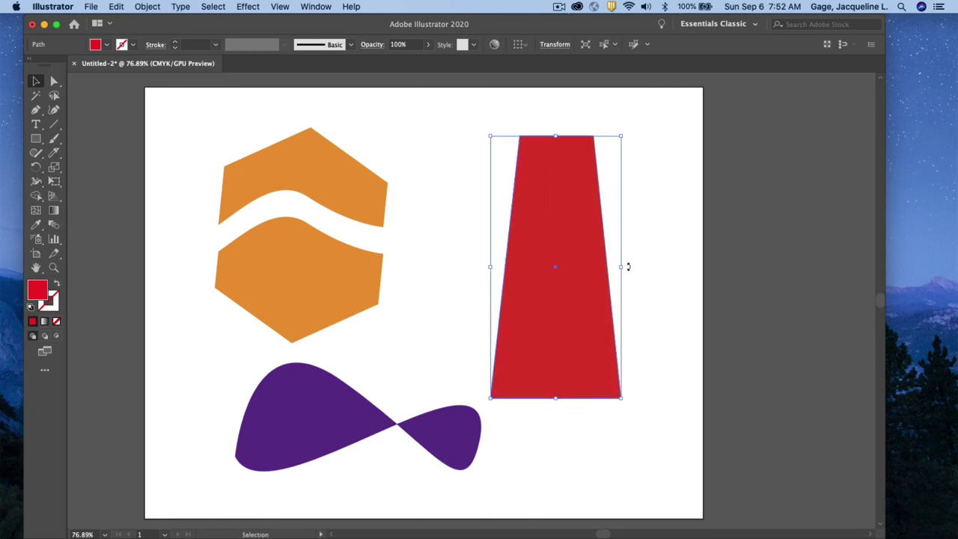
Make four horizontal Knife cuts across the red trapezoid, splitting it into five slices.
left_click_drag(48, 157, 81, 182)
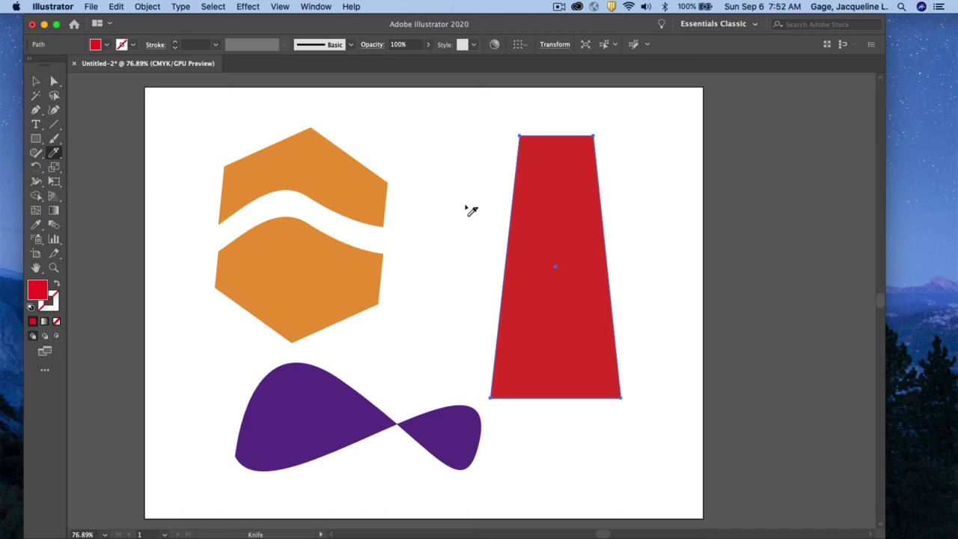
left_click_drag(470, 205, 670, 218)
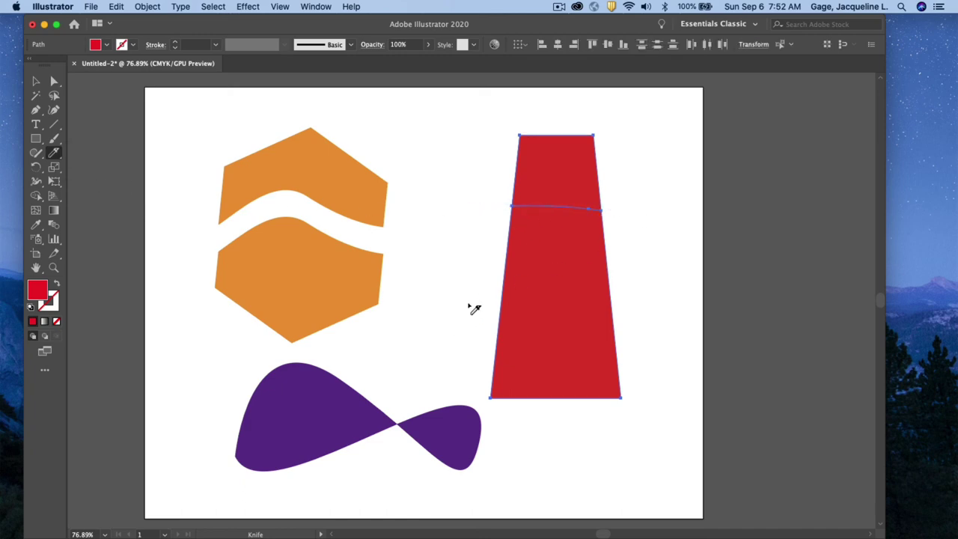
left_click_drag(469, 304, 718, 306)
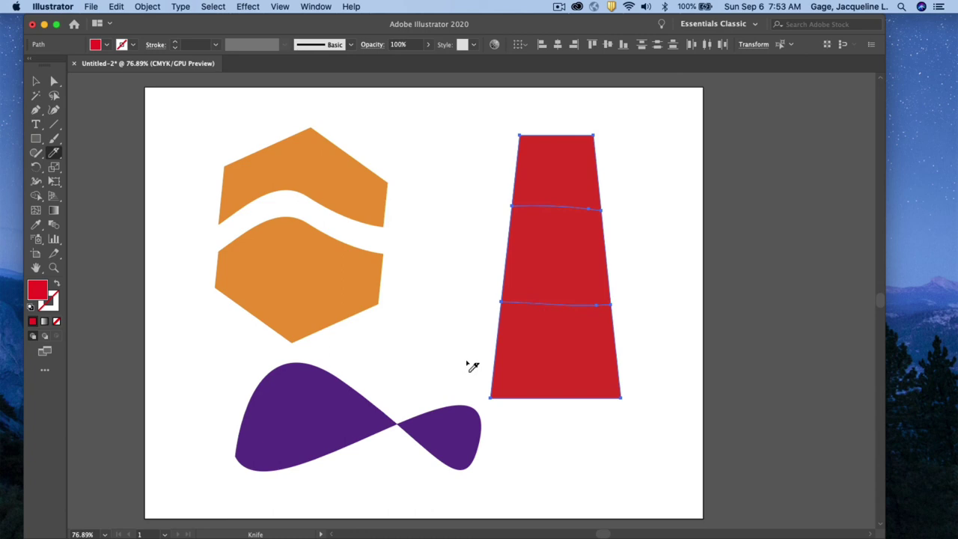
left_click_drag(467, 362, 664, 367)
left_click_drag(475, 237, 665, 239)
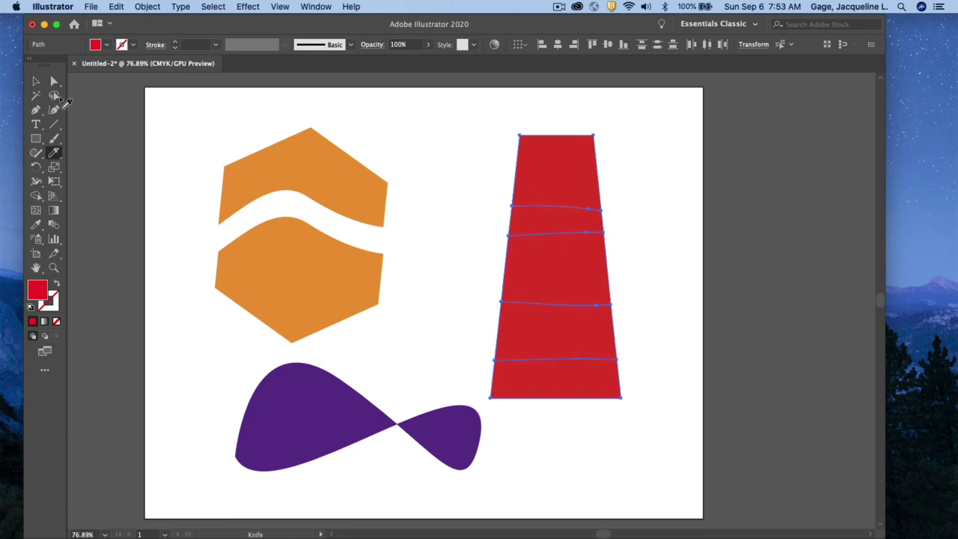
Spread the red slices apart vertically and shift the middle slice to the right.
left_click(37, 82)
left_click_drag(579, 167, 574, 149)
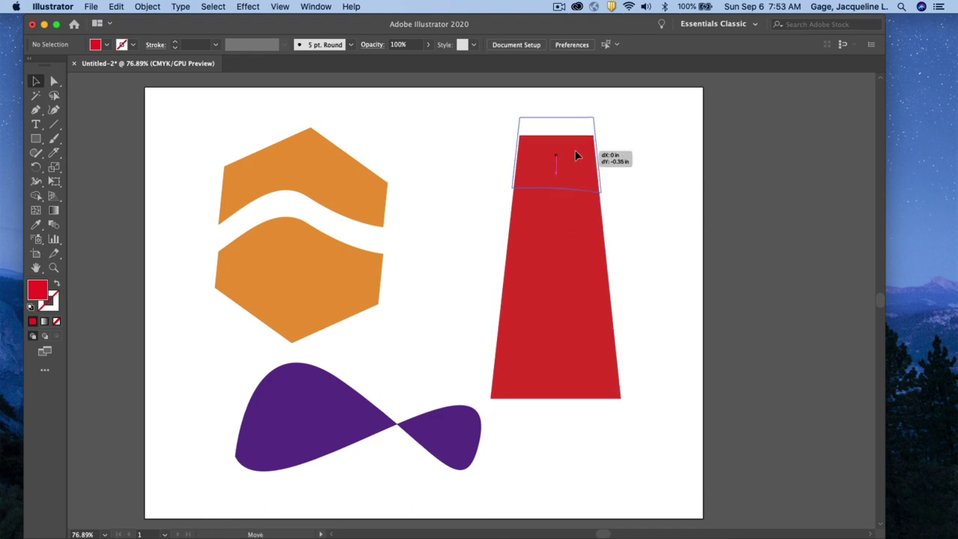
mouse_move(573, 219)
left_mouse_down()
mouse_move(573, 202)
mouse_move(572, 216)
left_mouse_up()
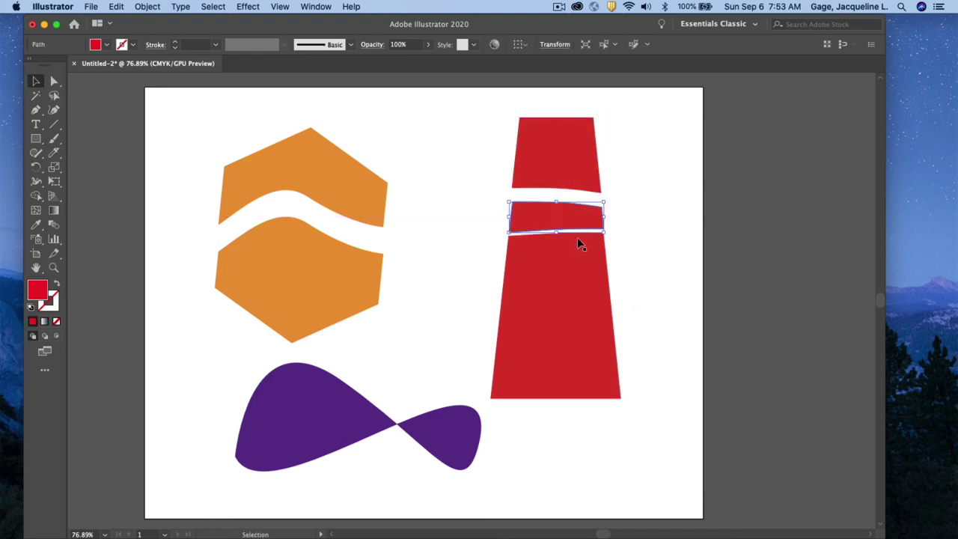
left_click(577, 265)
left_click_drag(593, 374, 594, 394)
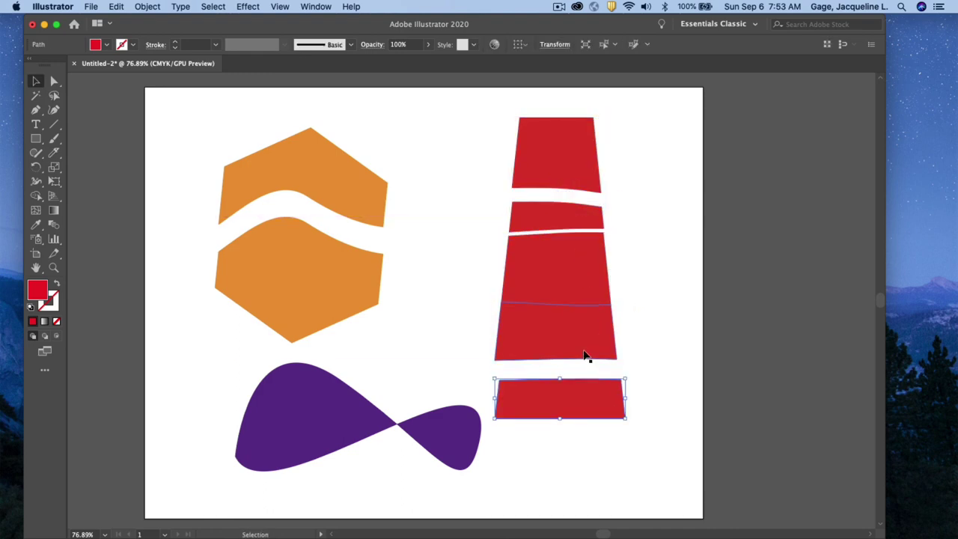
left_click_drag(588, 346, 596, 348)
left_click_drag(598, 287, 632, 290)
left_click(684, 187)
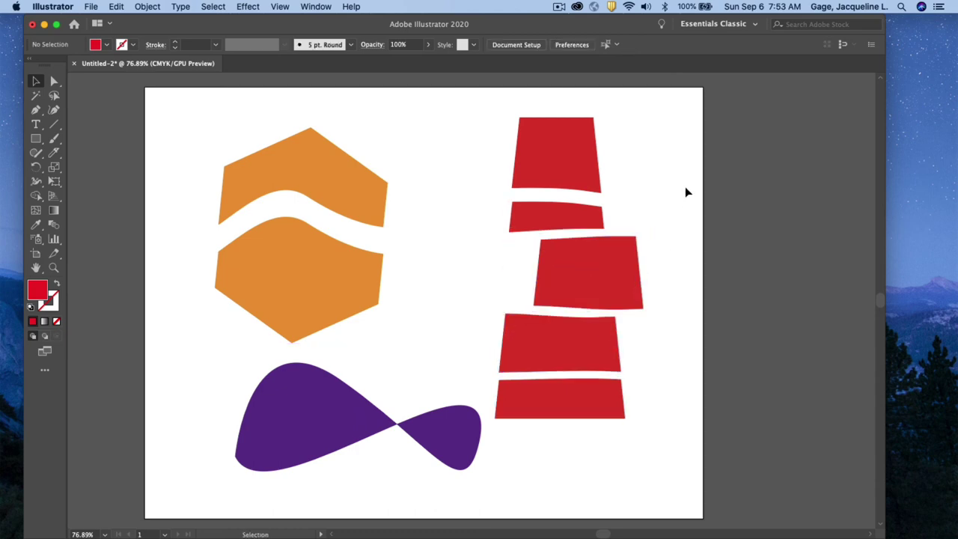
Cut vertically through the purple shape's left lobe with the Knife tool.
left_click(302, 399)
left_click(54, 153)
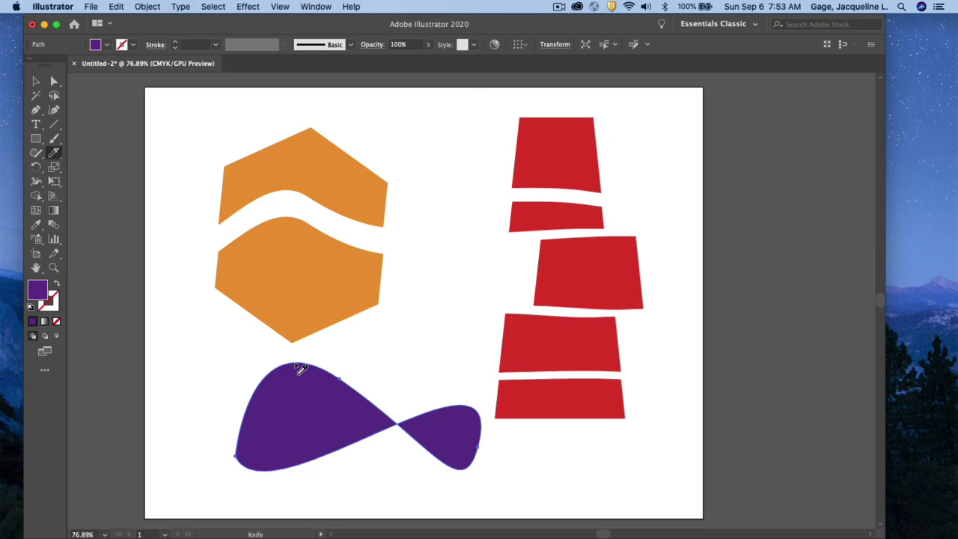
mouse_move(342, 377)
left_mouse_down()
mouse_move(352, 456)
mouse_move(343, 458)
left_mouse_up()
Separate the three purple pieces: left piece leftward, middle triangle up, right piece down.
left_click(36, 80)
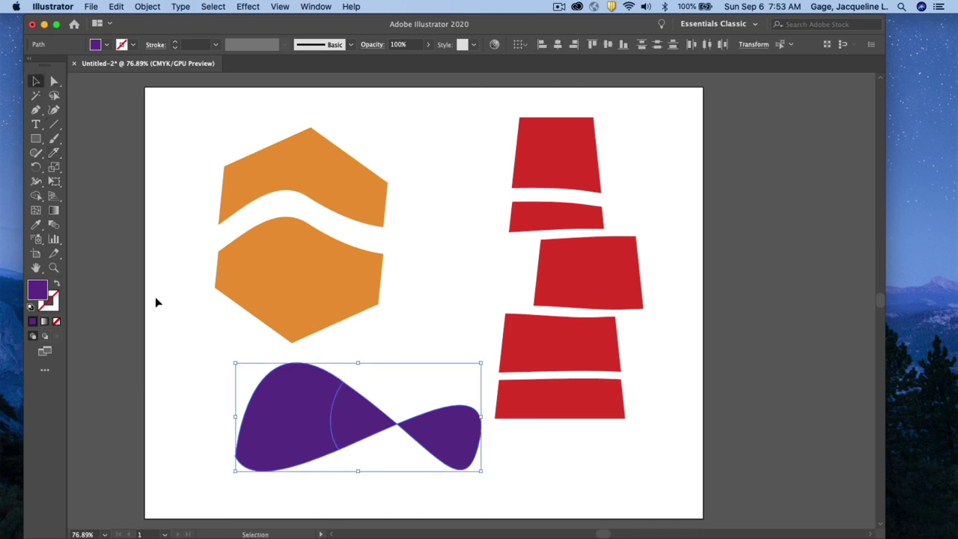
left_click(249, 391)
left_click_drag(250, 393, 222, 398)
left_click_drag(343, 422, 337, 408)
left_click_drag(423, 418, 427, 435)
left_click(408, 354)
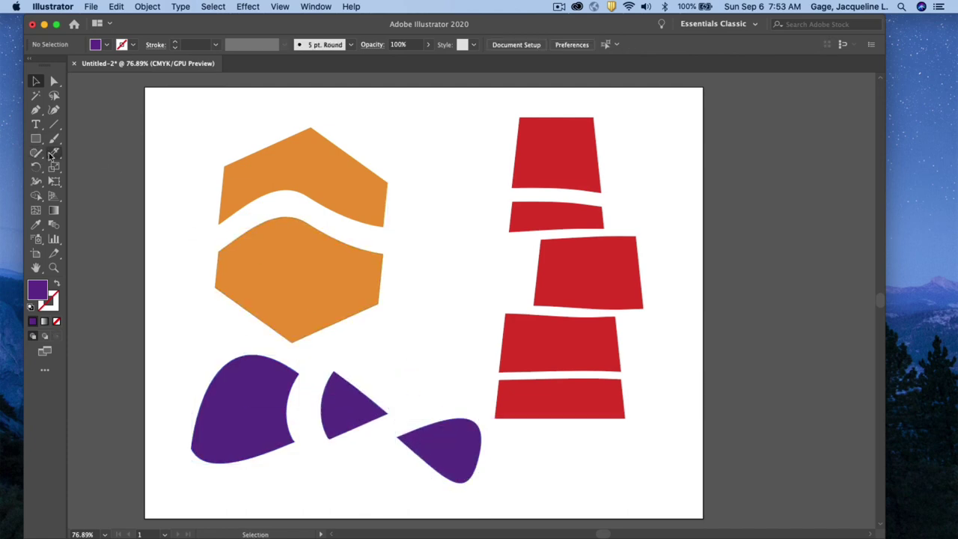
left_click_drag(53, 153, 69, 155)
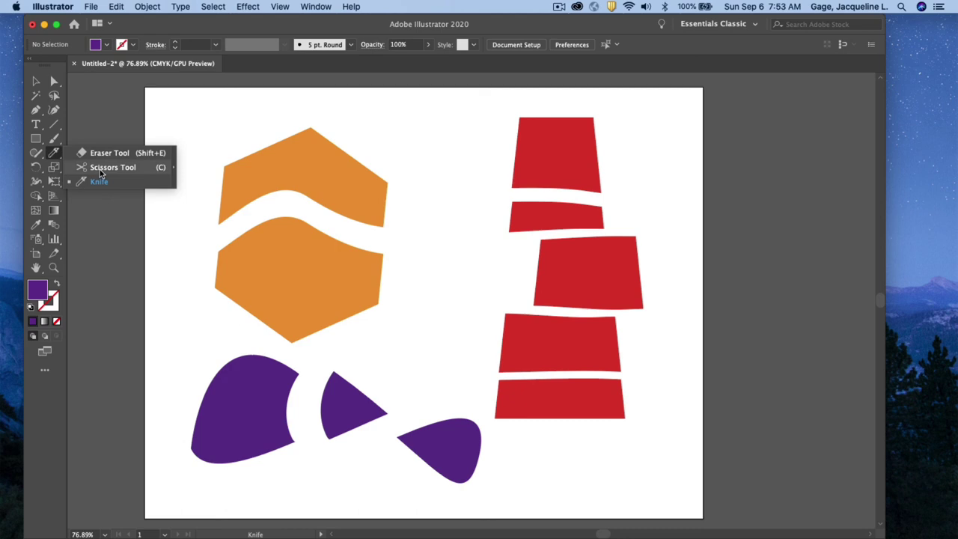
Choose the Scissors Tool from the Eraser flyout, then reopen that flyout.
left_click(100, 168)
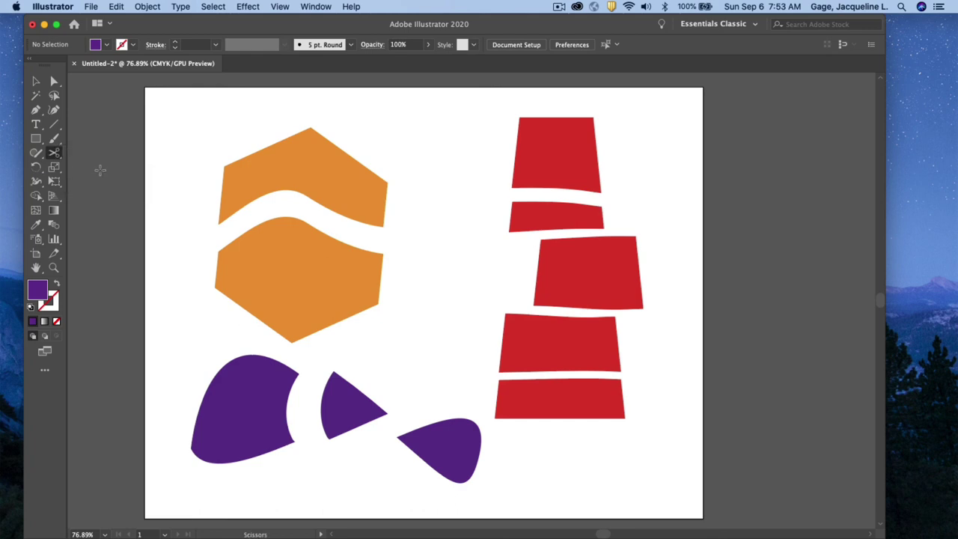
left_click(57, 153)
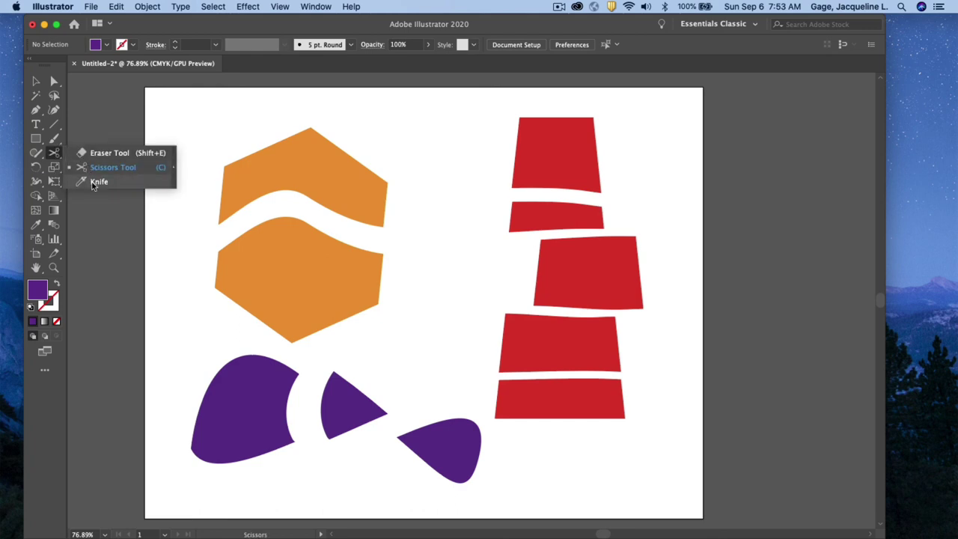